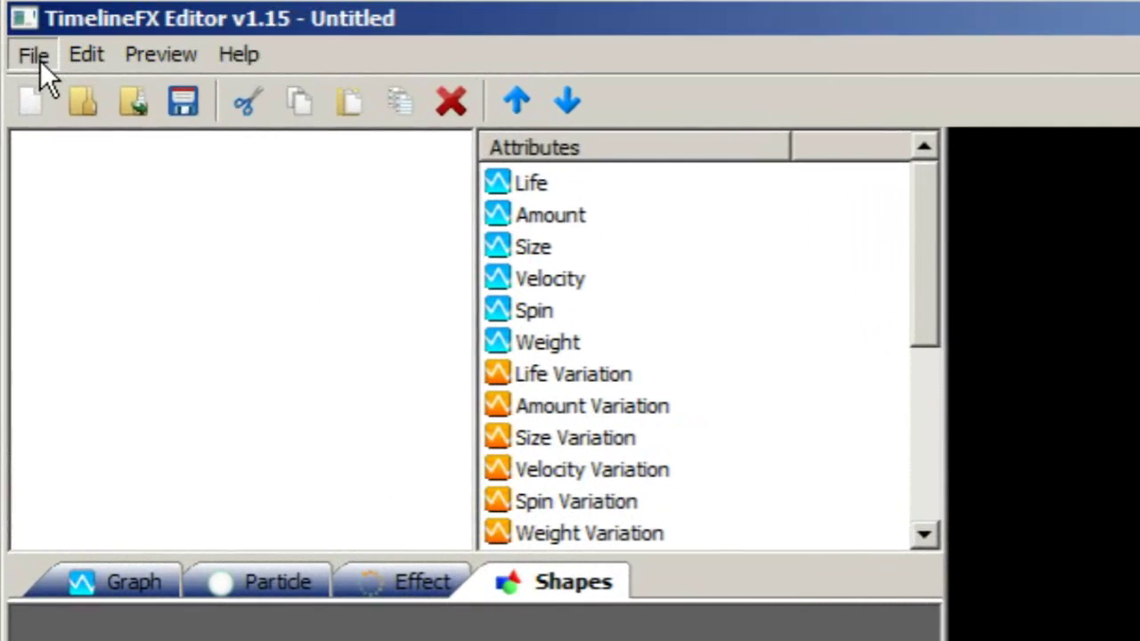
Import the Flare10 and SmokePart images from the Explosion folder into the shapes library
click(51, 40)
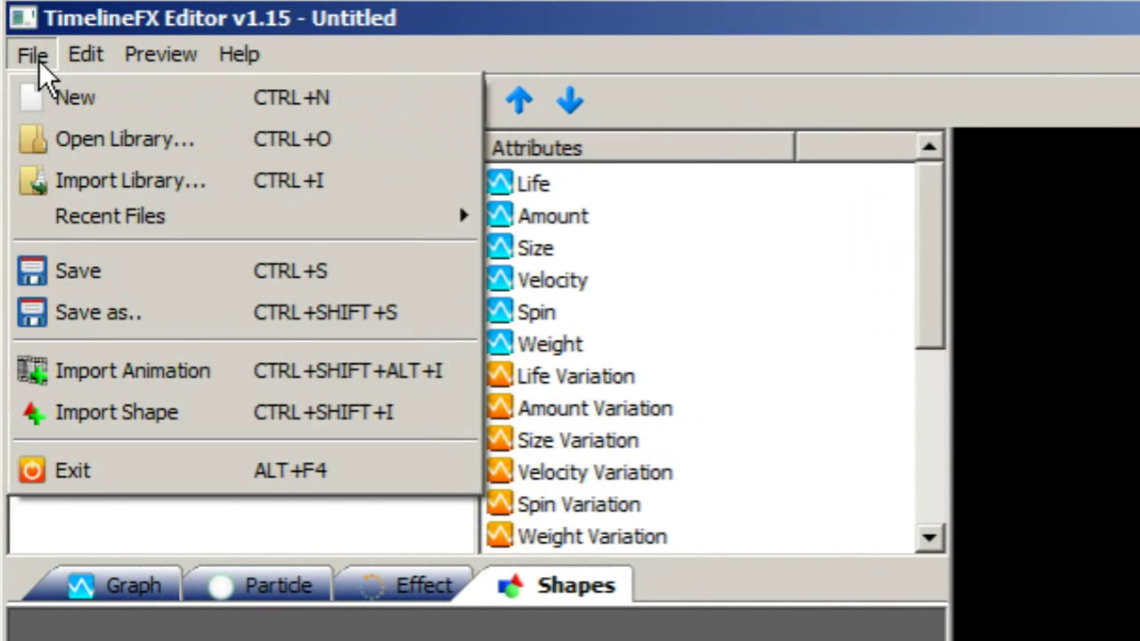
click(125, 415)
drag(590, 295, 277, 135)
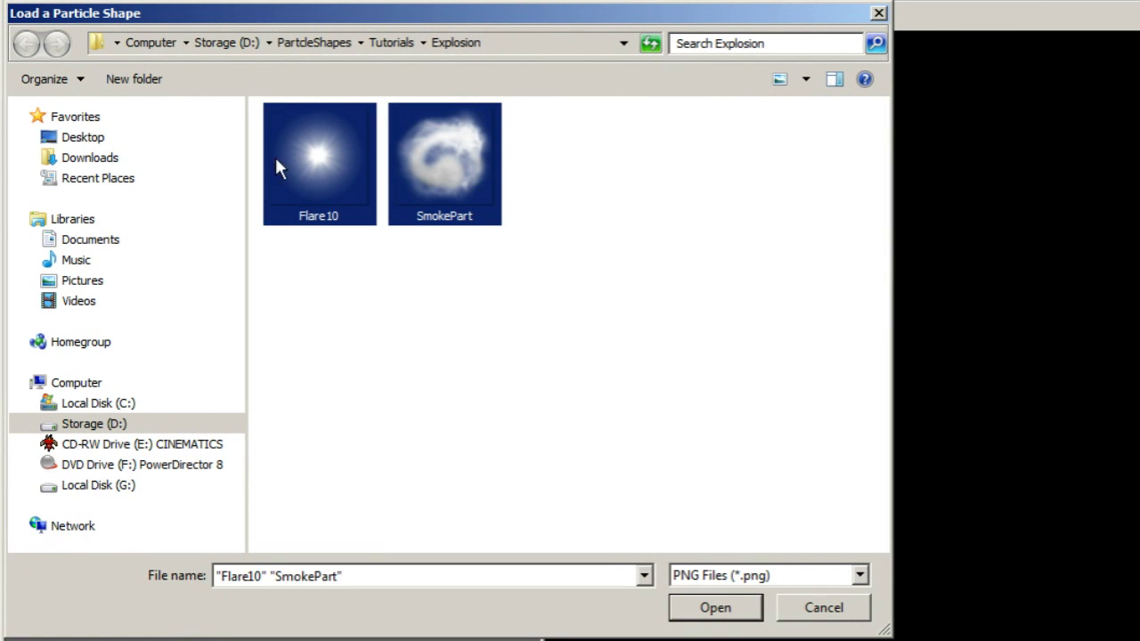
click(713, 609)
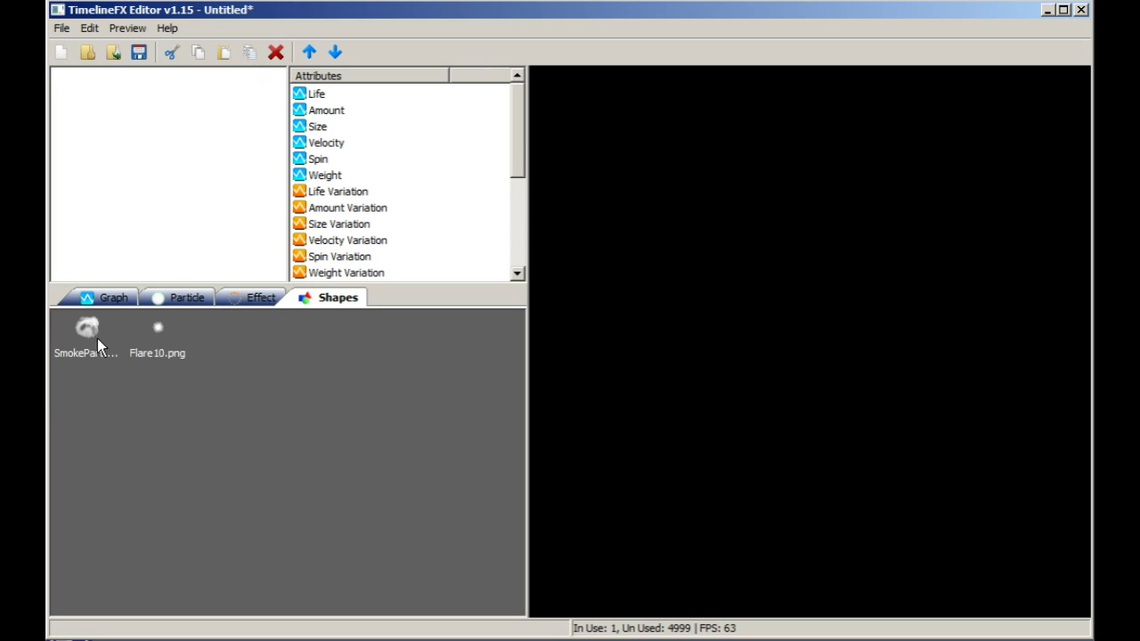
Create a new effect from the SmokePart shape and expand it to reveal its emitter
right_click(86, 328)
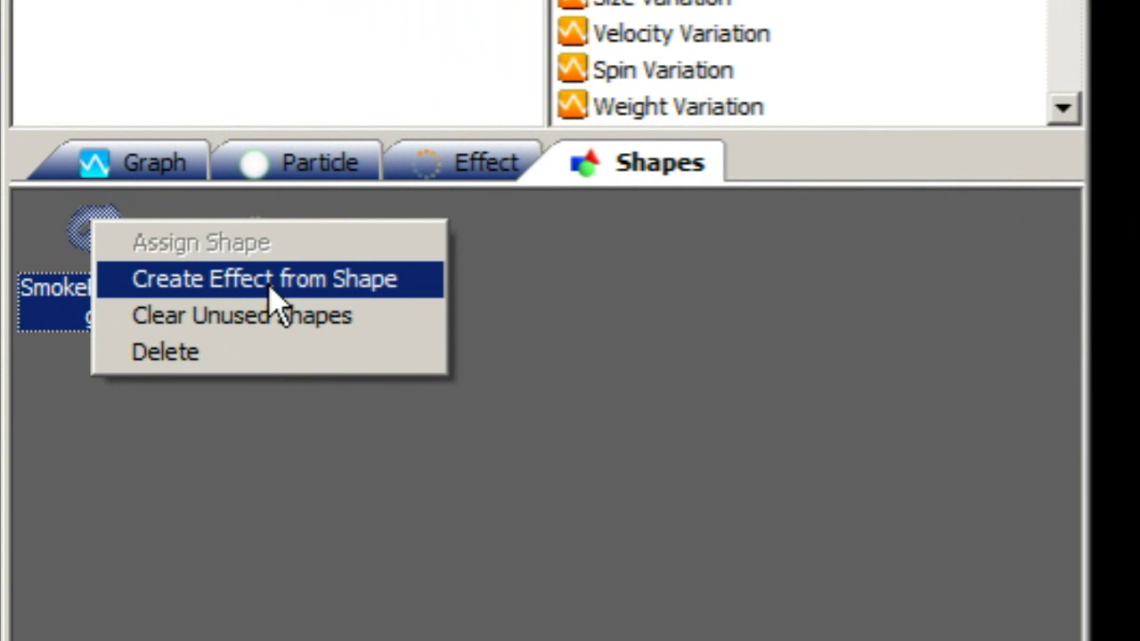
click(271, 283)
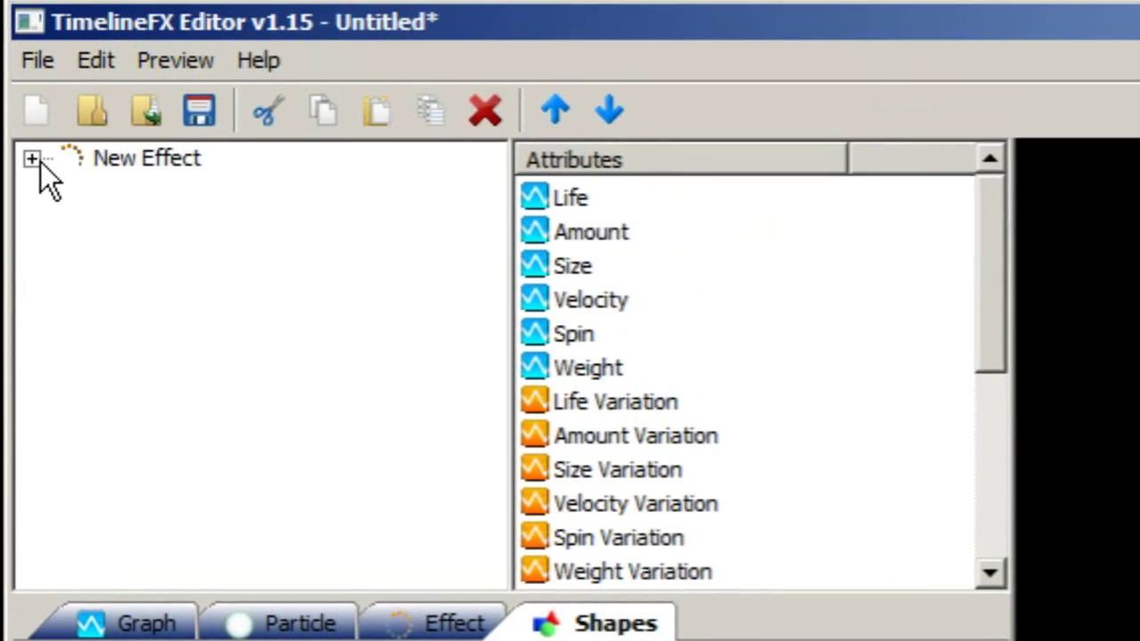
click(32, 159)
click(147, 193)
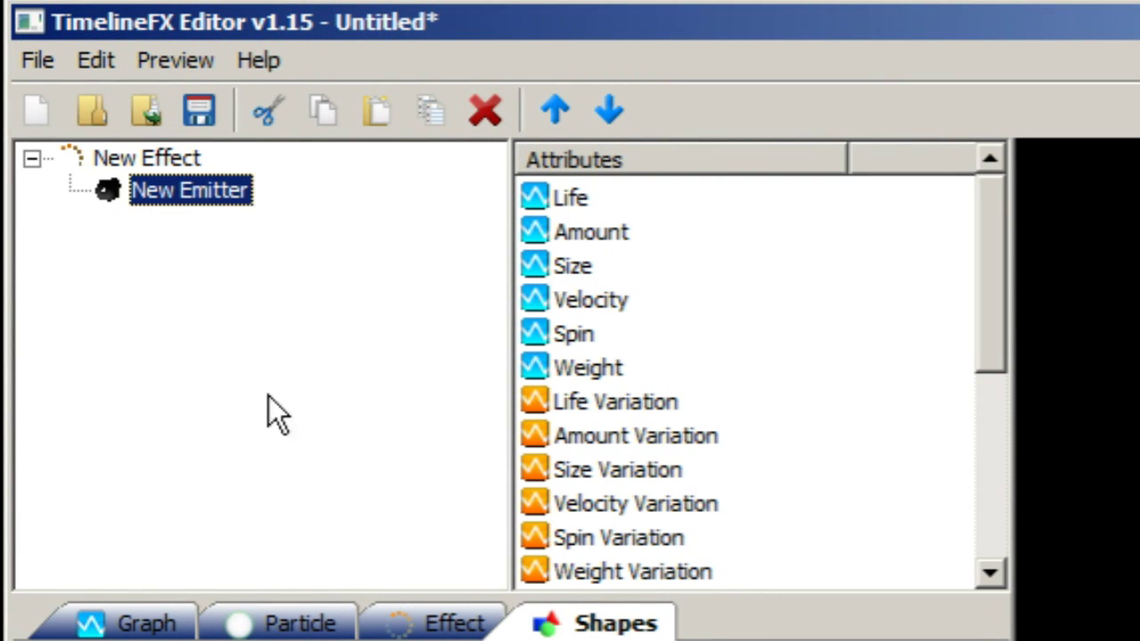
Rename the effect to 'Explosion' and its emitter to 'Smoke'
click(147, 162)
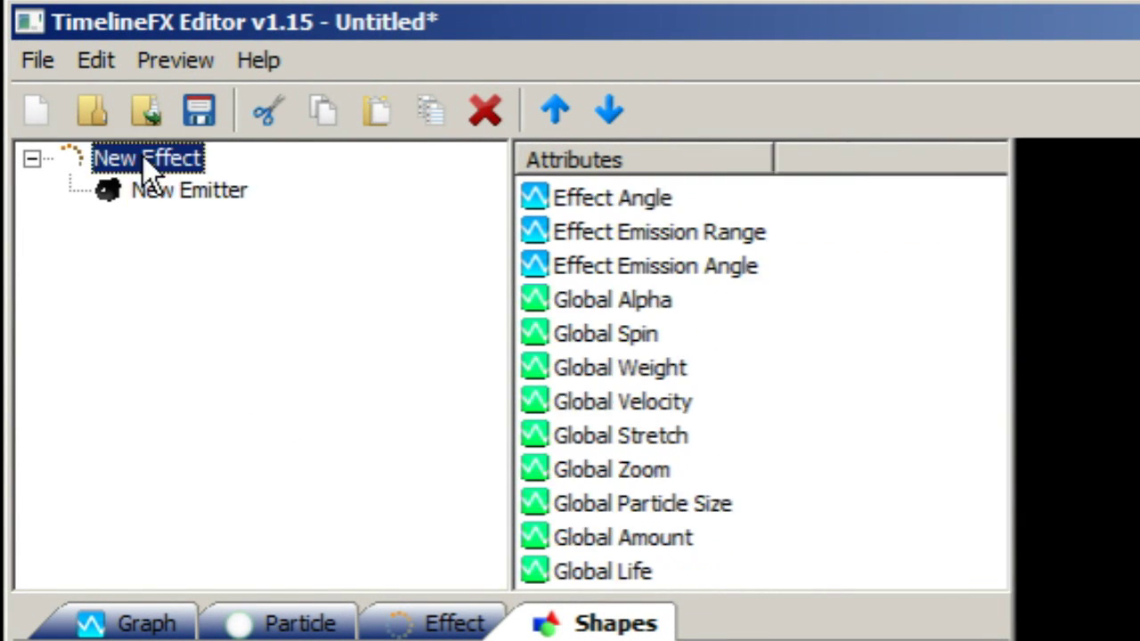
click(144, 160)
text(Explosion)
key(Return)
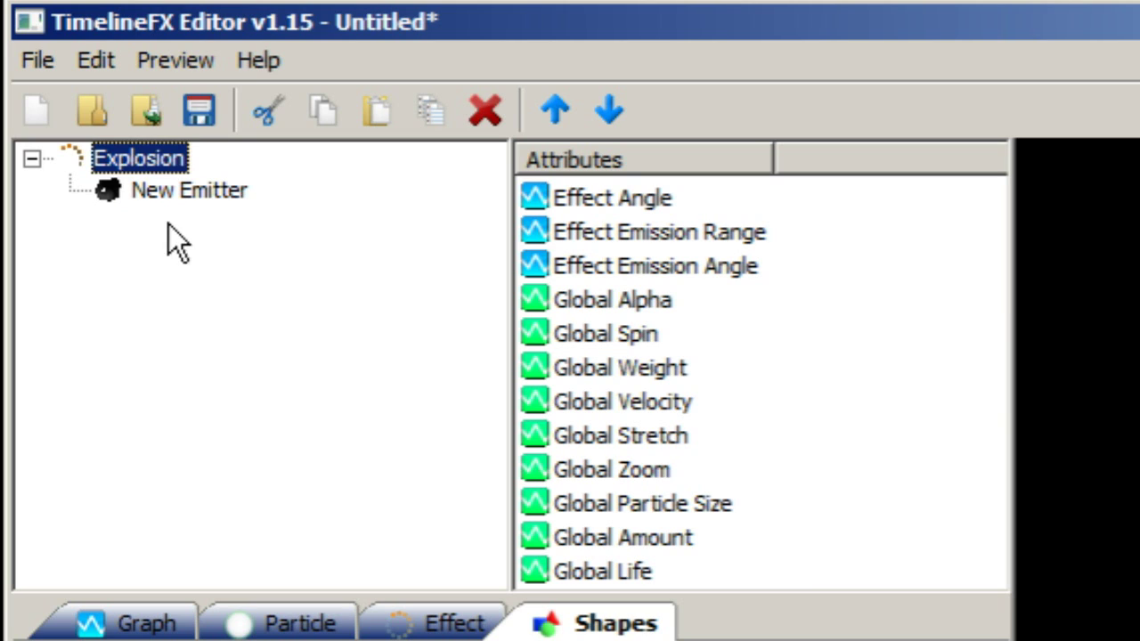
click(187, 195)
click(214, 196)
text(Smok)
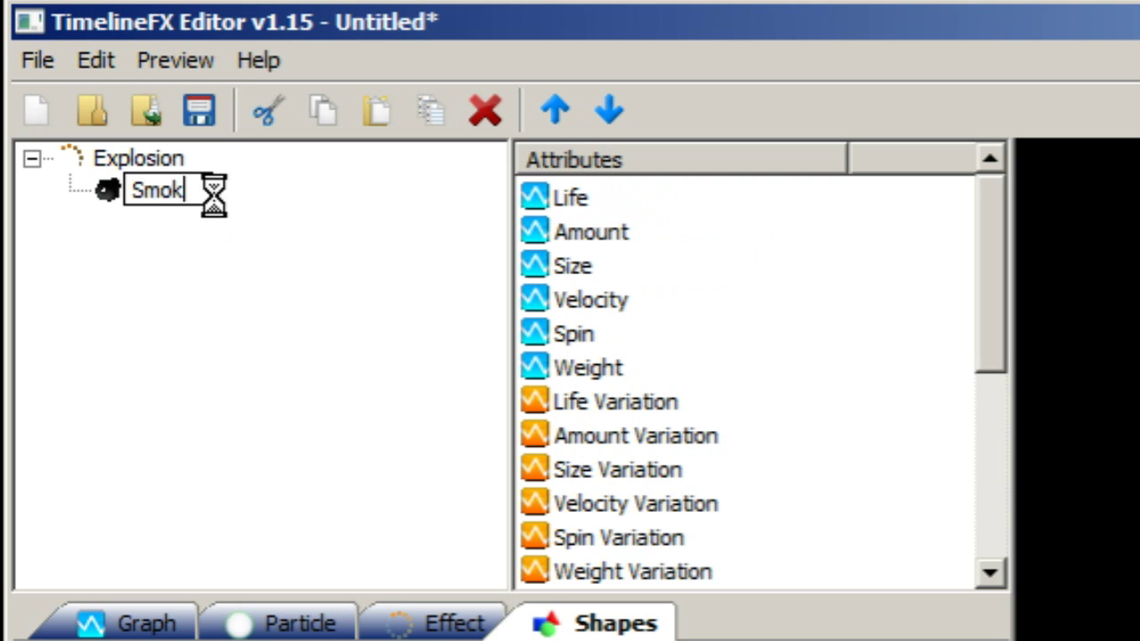
text(e)
key(Return)
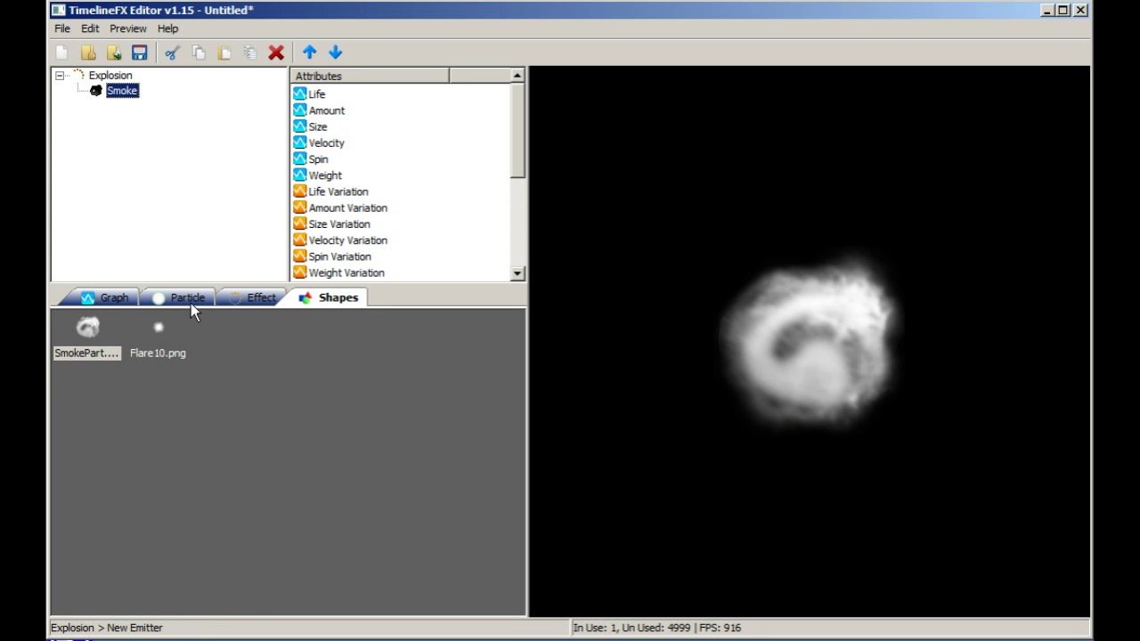
click(300, 624)
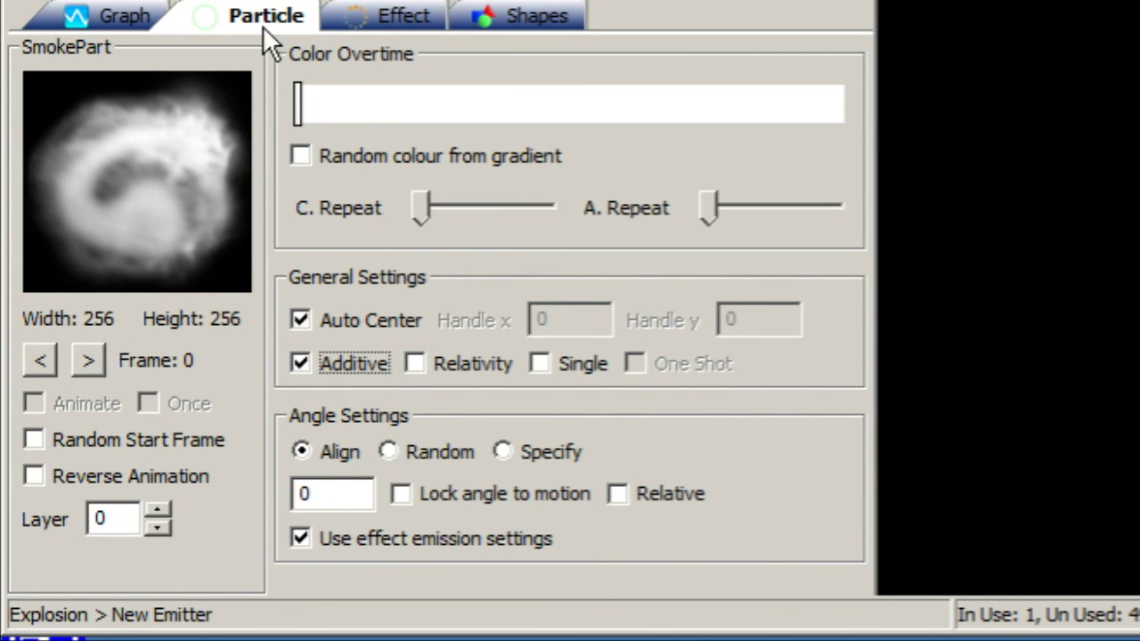
Change the Smoke Color Overtime gradient from white to dark grey (RGB 59, 59, 59)
right_click(295, 99)
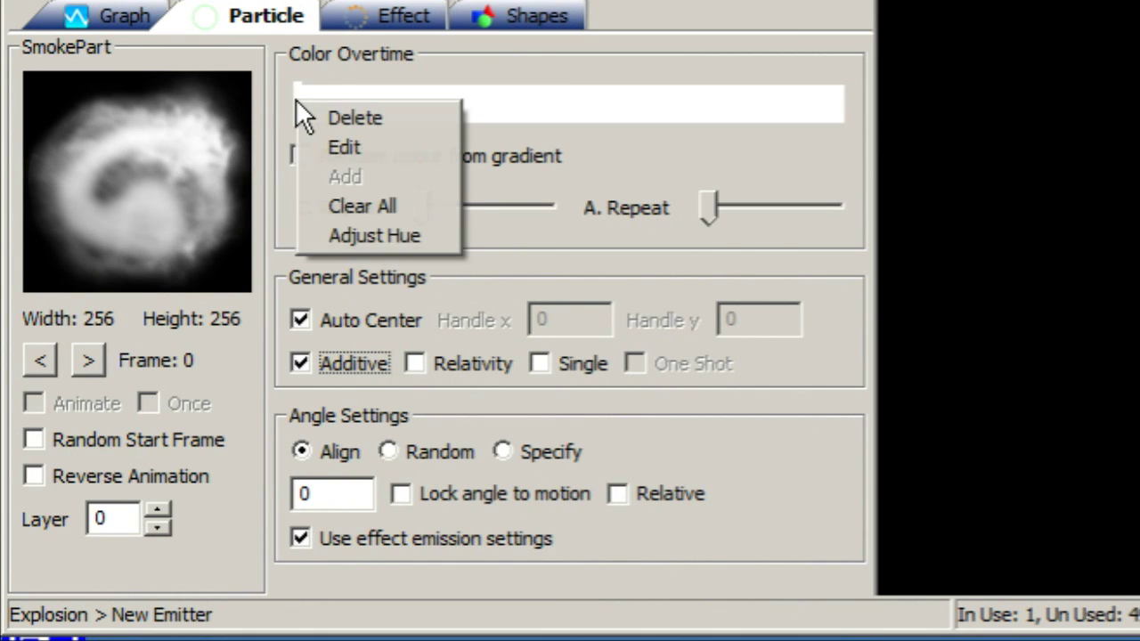
click(347, 147)
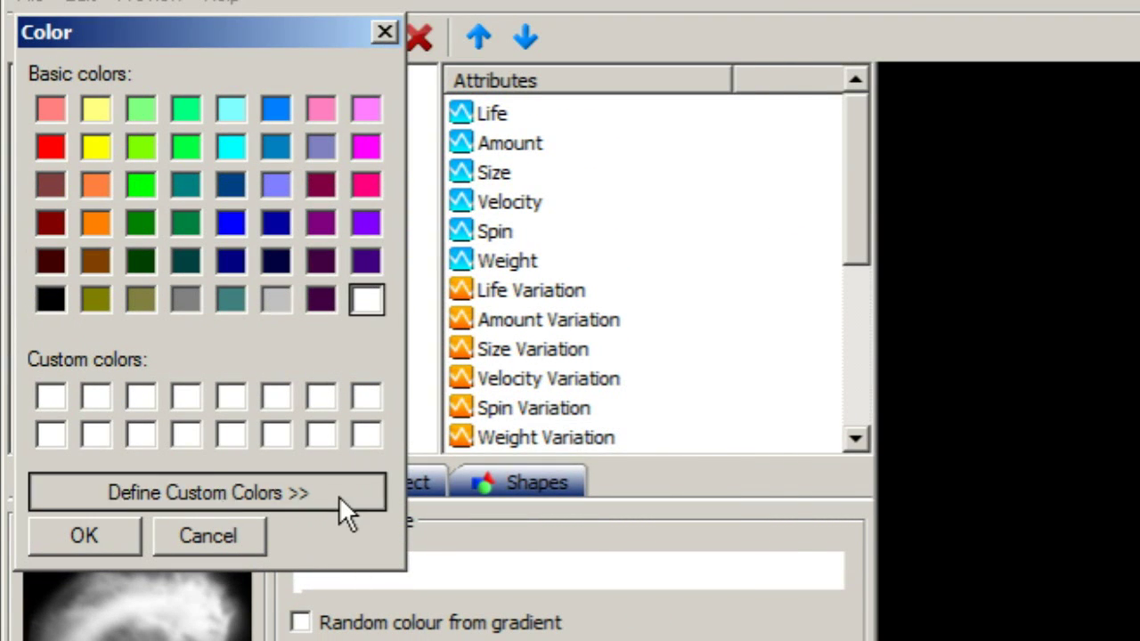
click(339, 496)
click(776, 269)
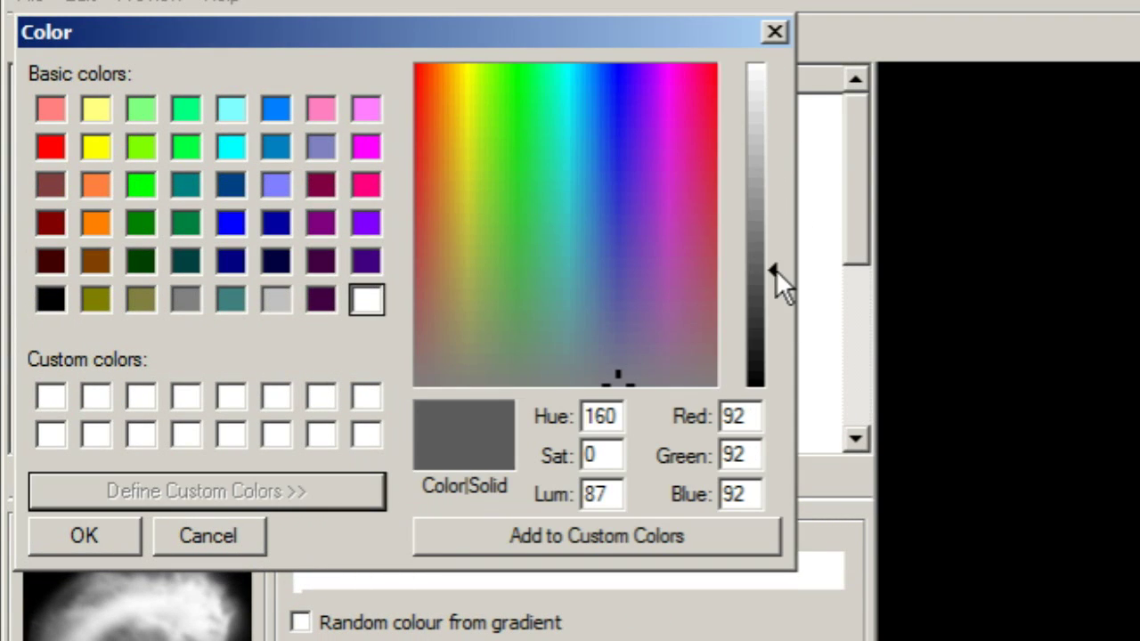
drag(771, 269, 779, 311)
click(100, 541)
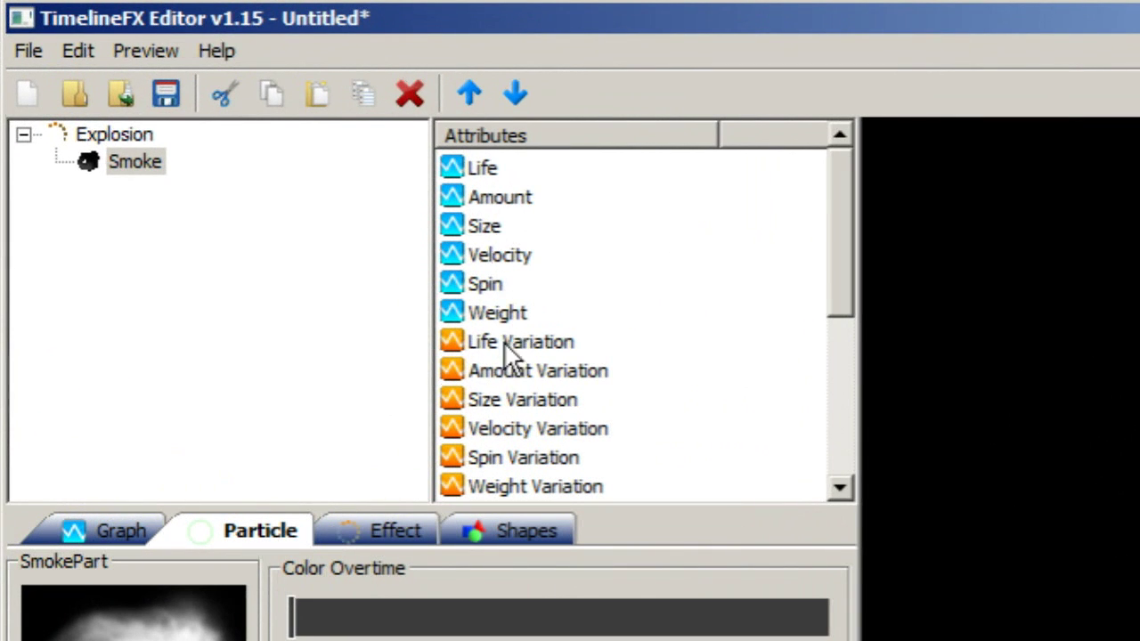
Set the starting nodes of the Smoke Size, Size Variation and Amount graphs to 60, 45 and 122
click(486, 227)
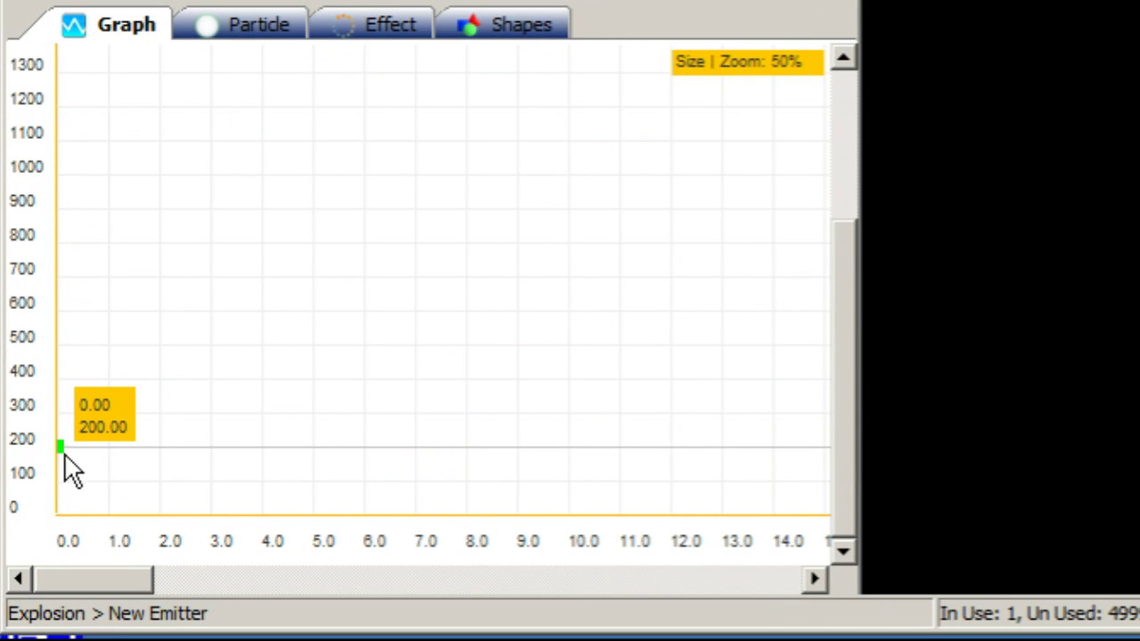
drag(63, 448, 88, 496)
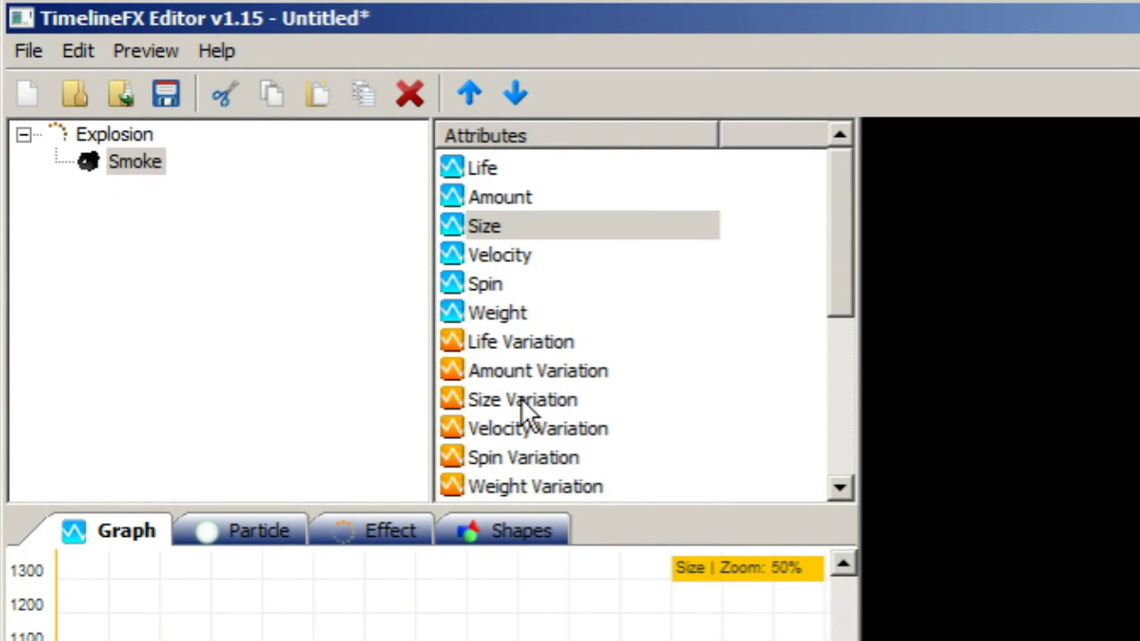
click(521, 400)
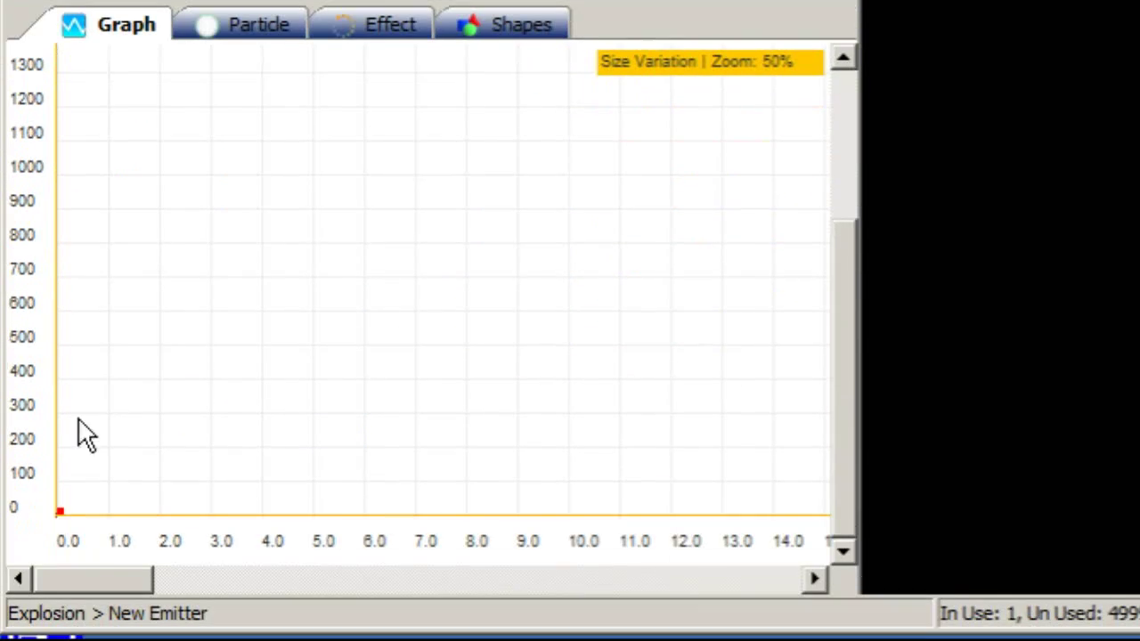
mouse_move(59, 512)
mouse_move(58, 512)
mouse_down()
mouse_move(84, 499)
mouse_move(74, 514)
mouse_up()
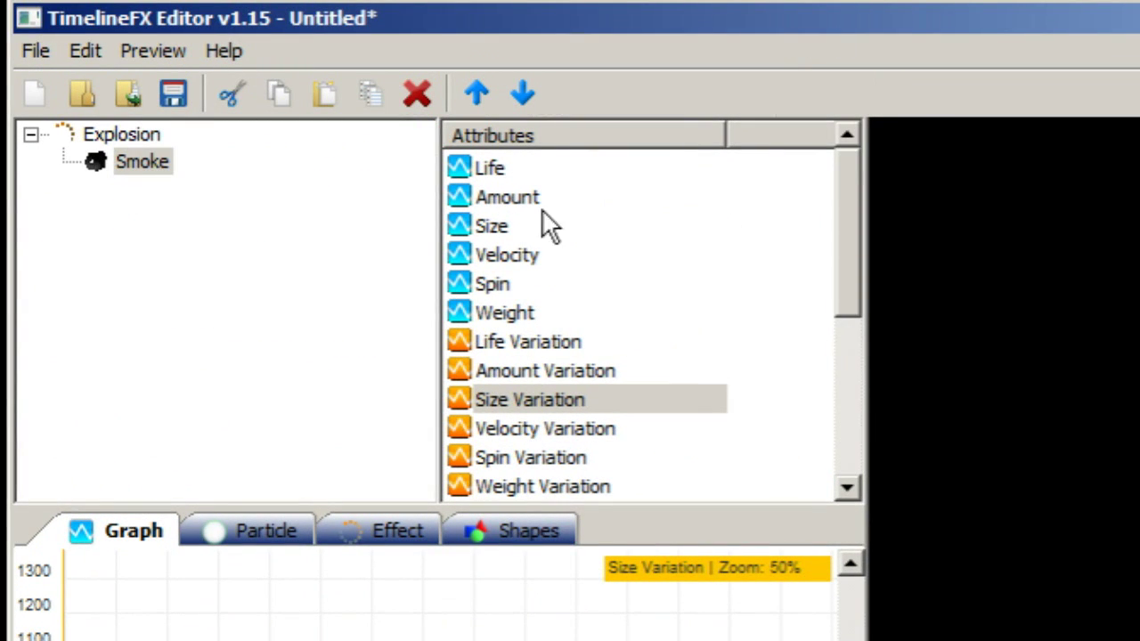
click(505, 197)
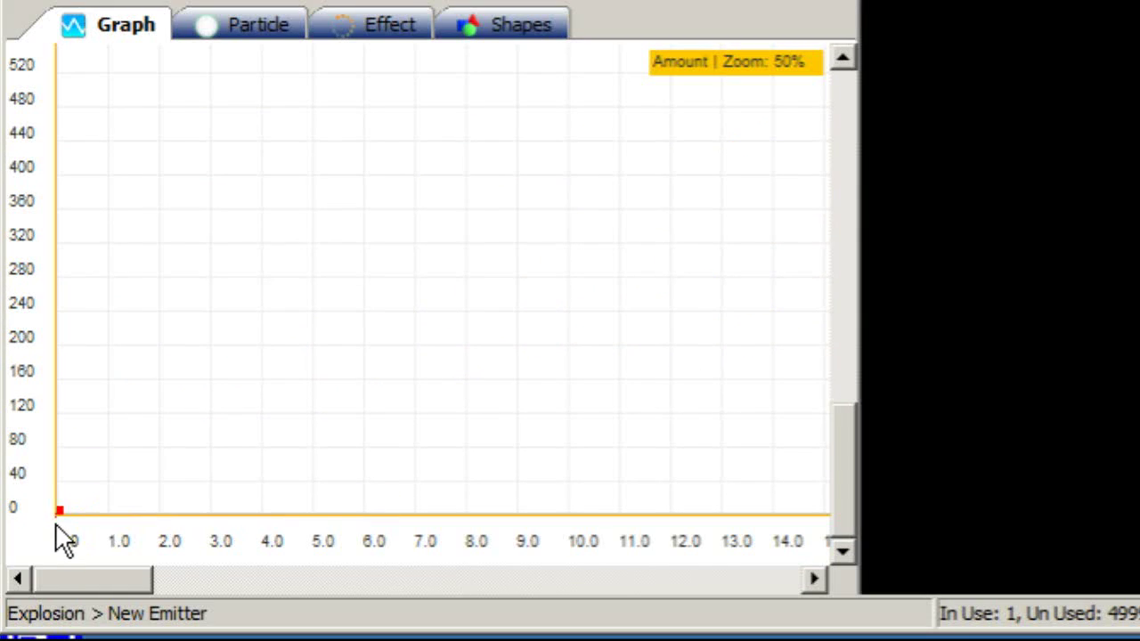
drag(62, 512, 217, 394)
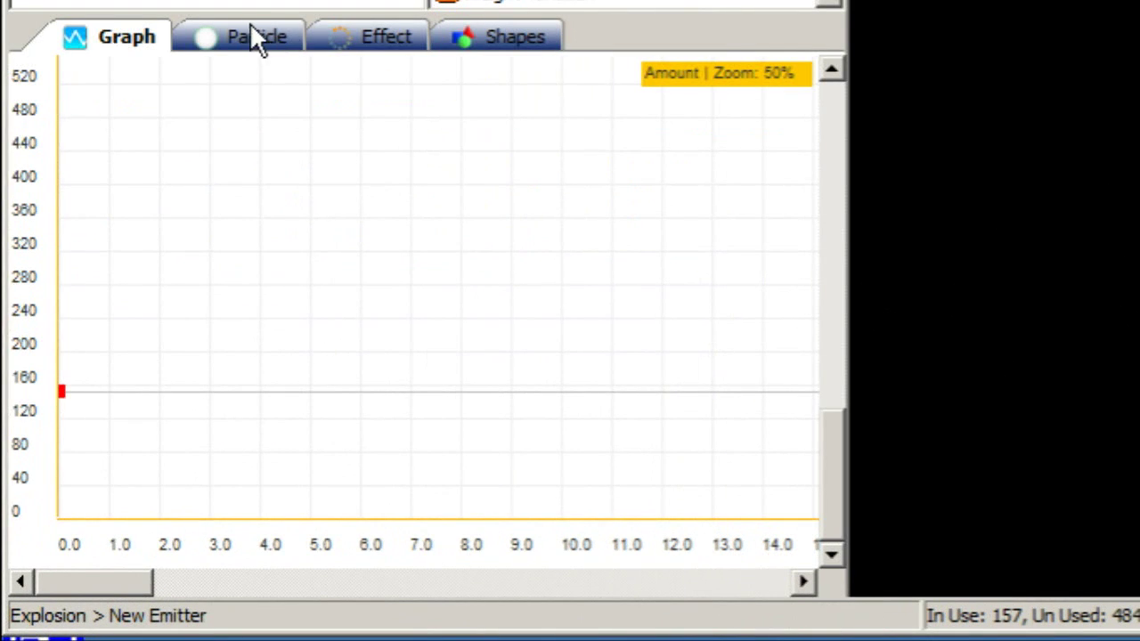
click(254, 40)
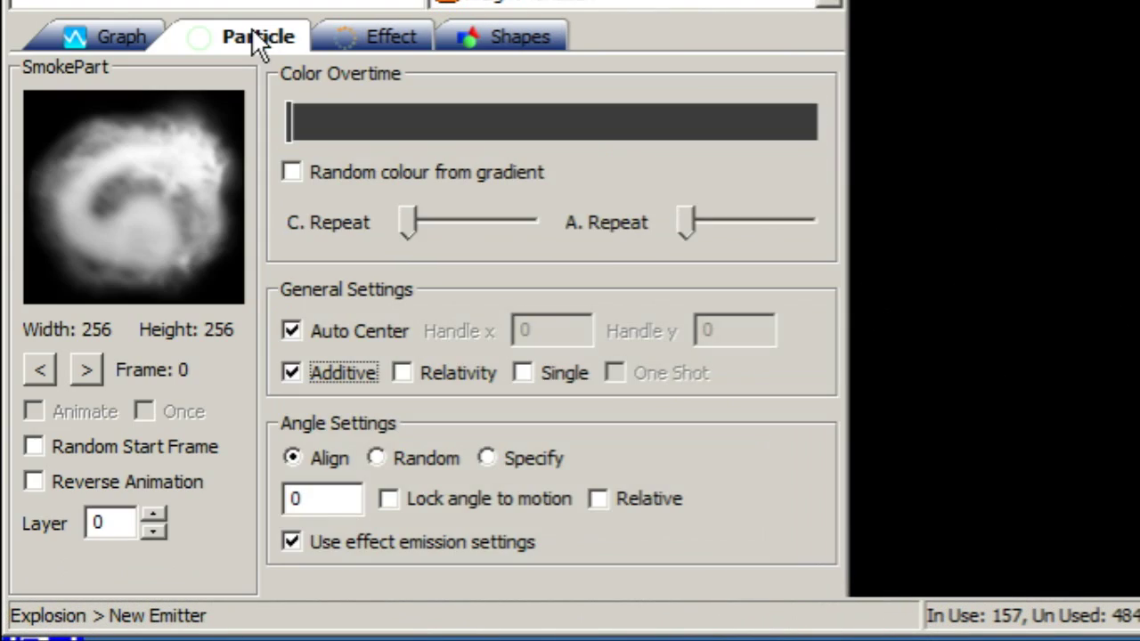
Uncheck Additive for the Smoke particles and test the dimmer grey smoke in the preview
click(290, 370)
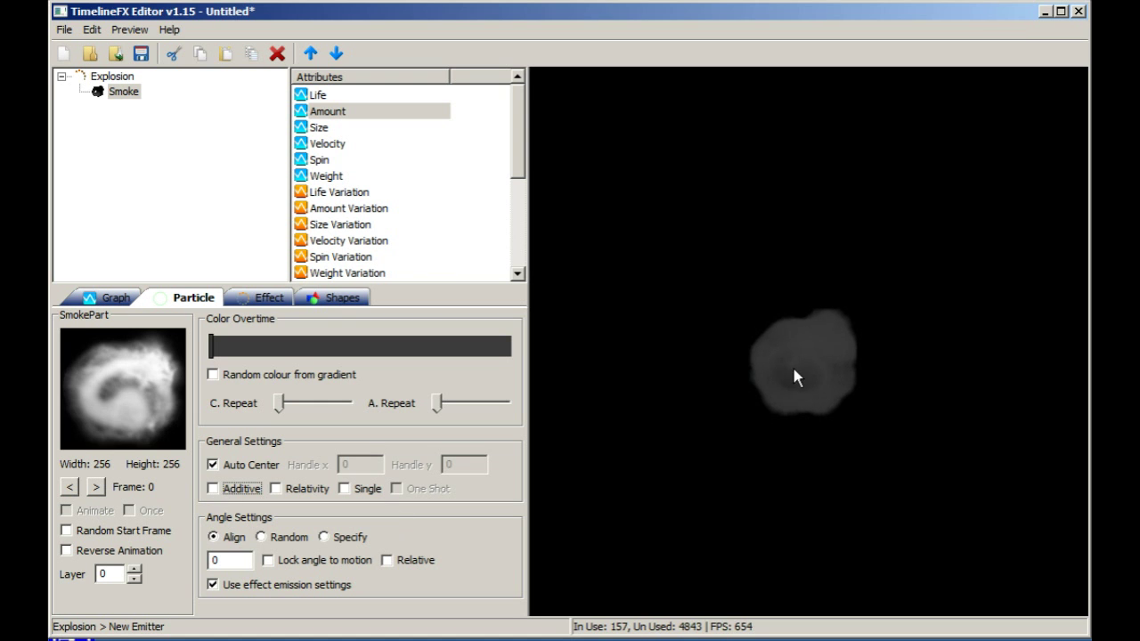
drag(794, 369, 823, 396)
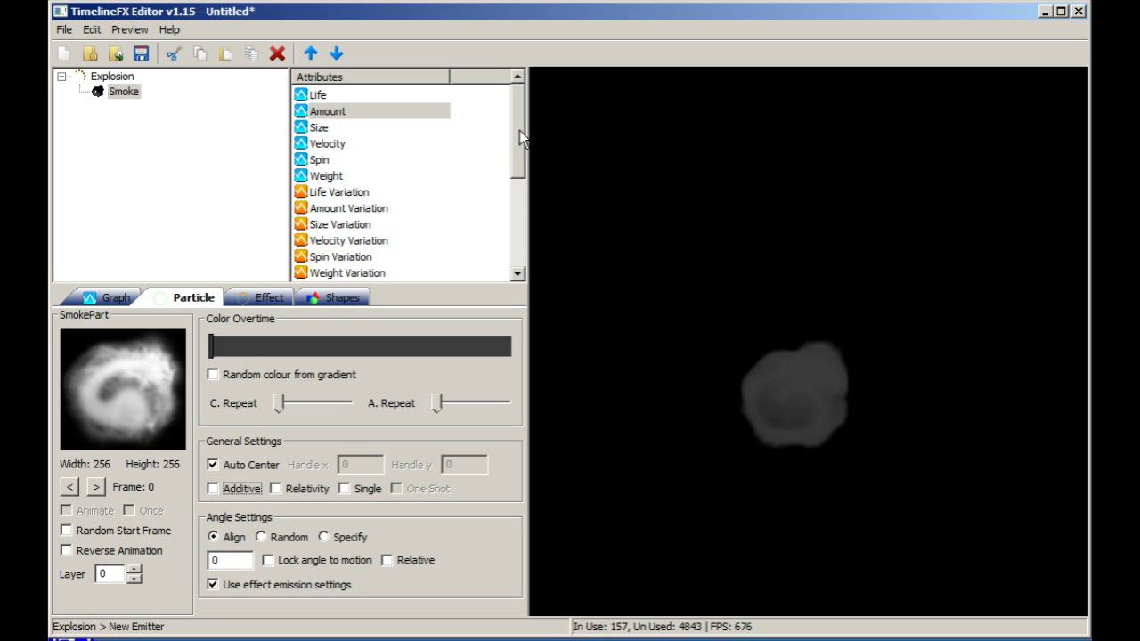
drag(518, 121, 517, 211)
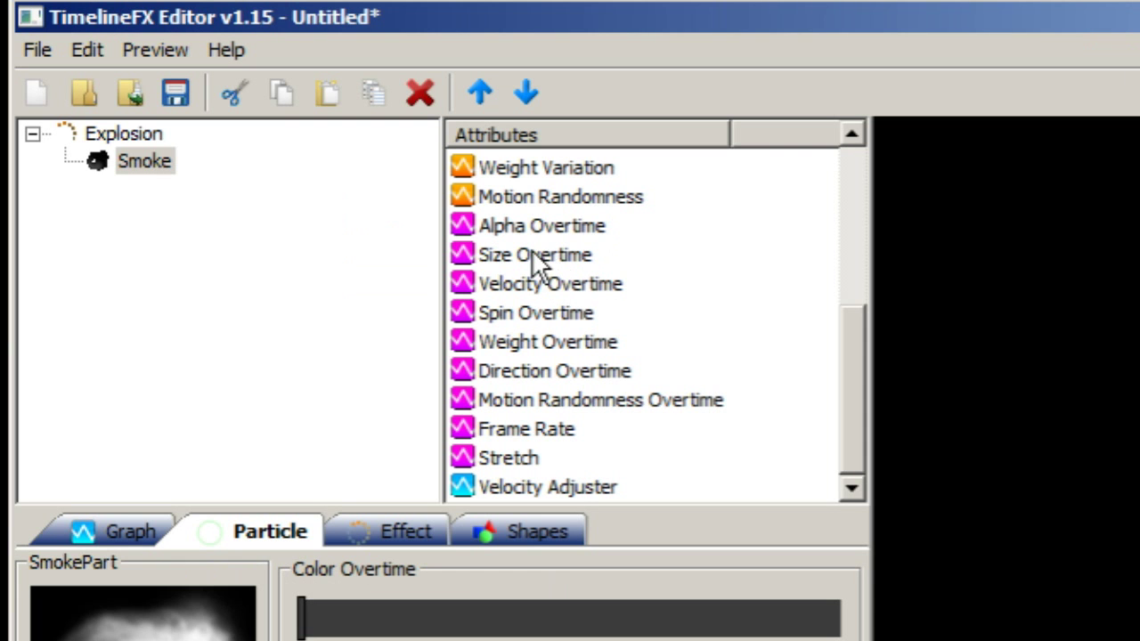
Shape the Smoke Size Overtime curve to rise from 0 to about 0.95 at time 1.00
click(532, 253)
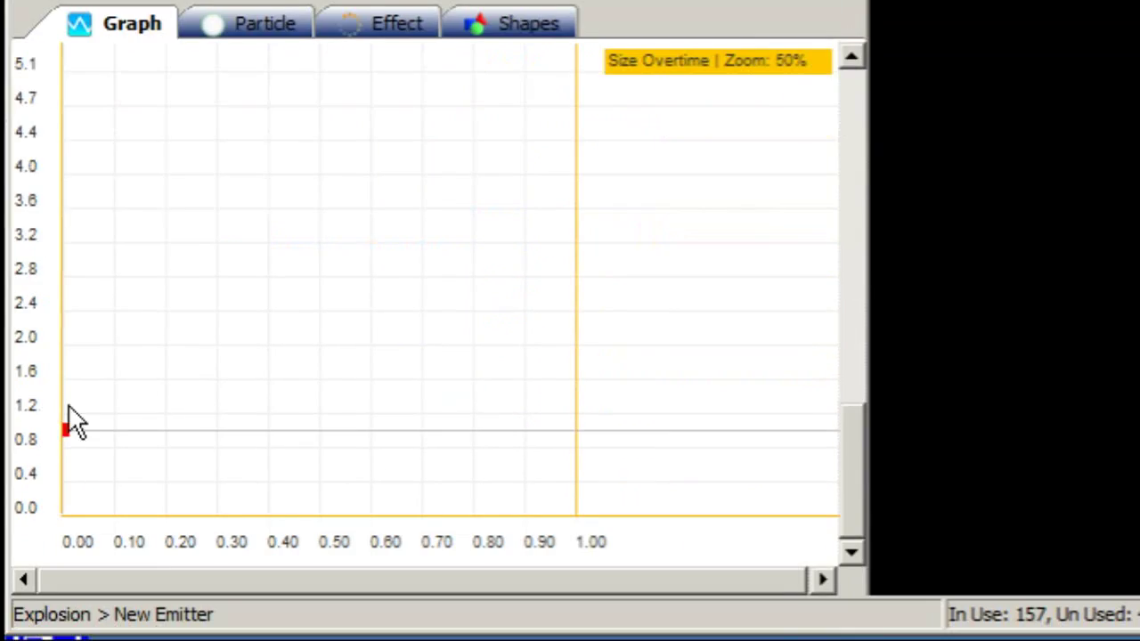
drag(66, 431, 53, 532)
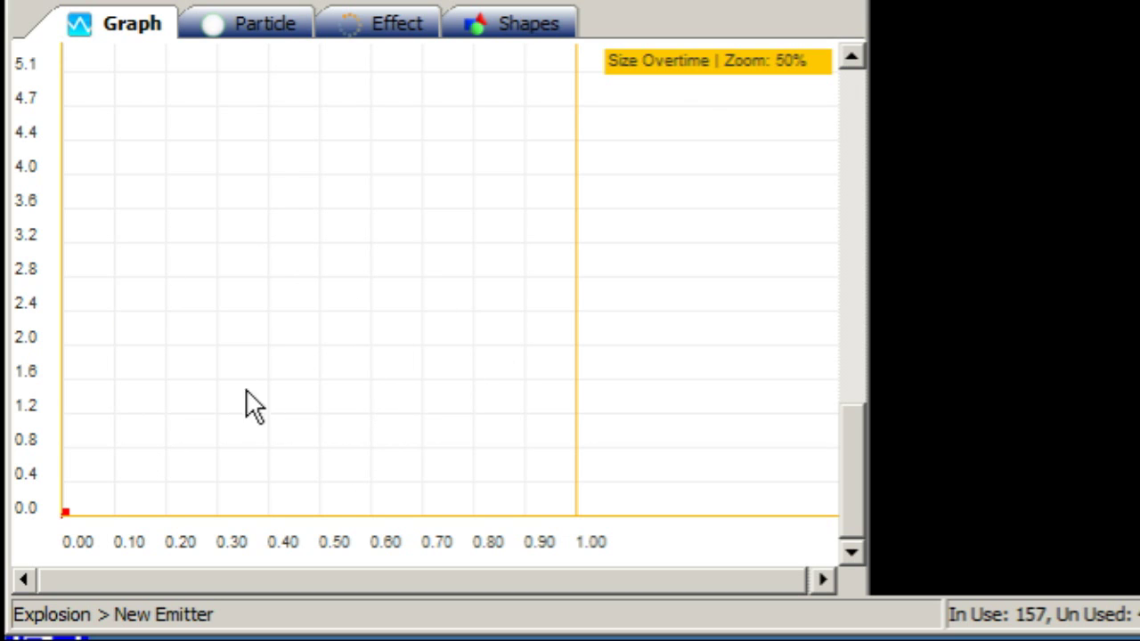
drag(279, 370, 657, 424)
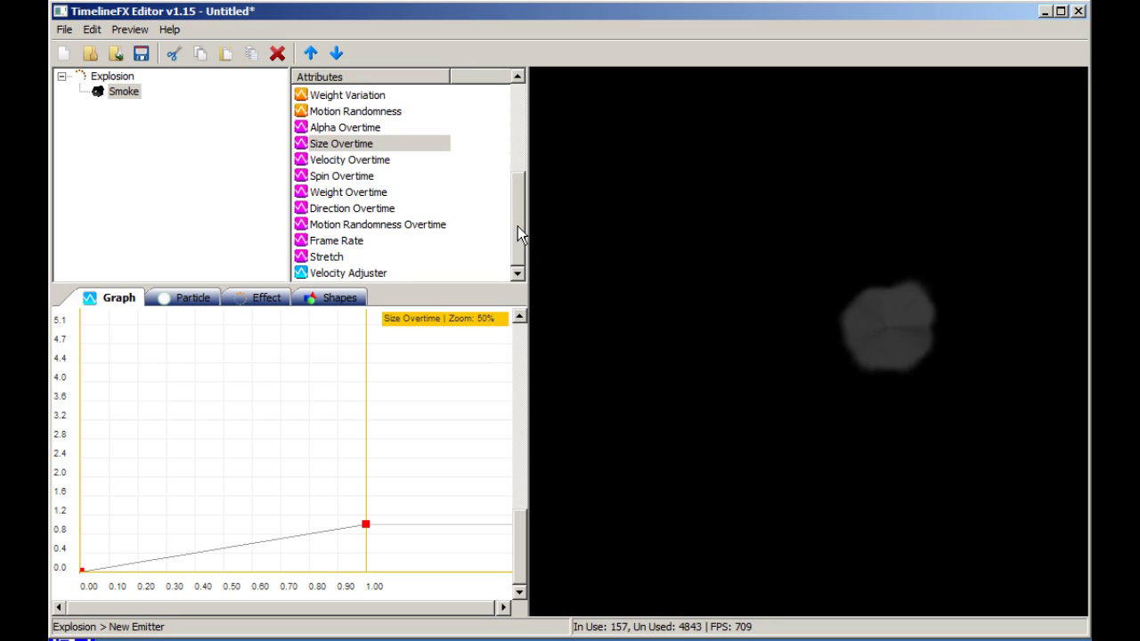
drag(518, 226, 515, 129)
Raise the Smoke emitter's base Velocity starting point to about 320
click(324, 129)
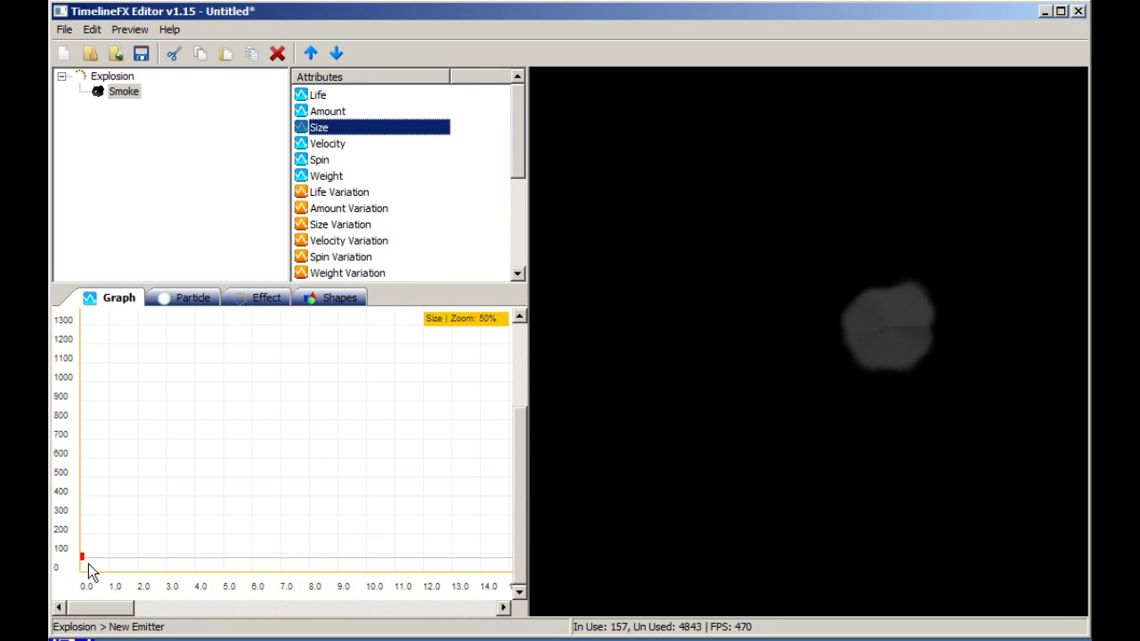
drag(519, 153, 516, 243)
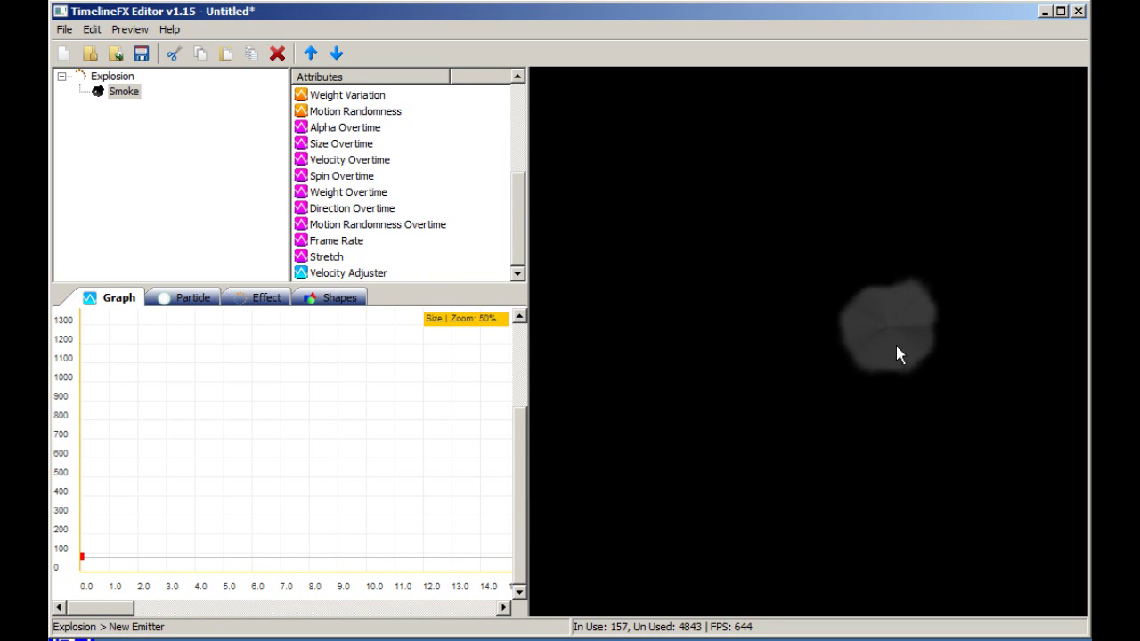
drag(896, 345, 818, 345)
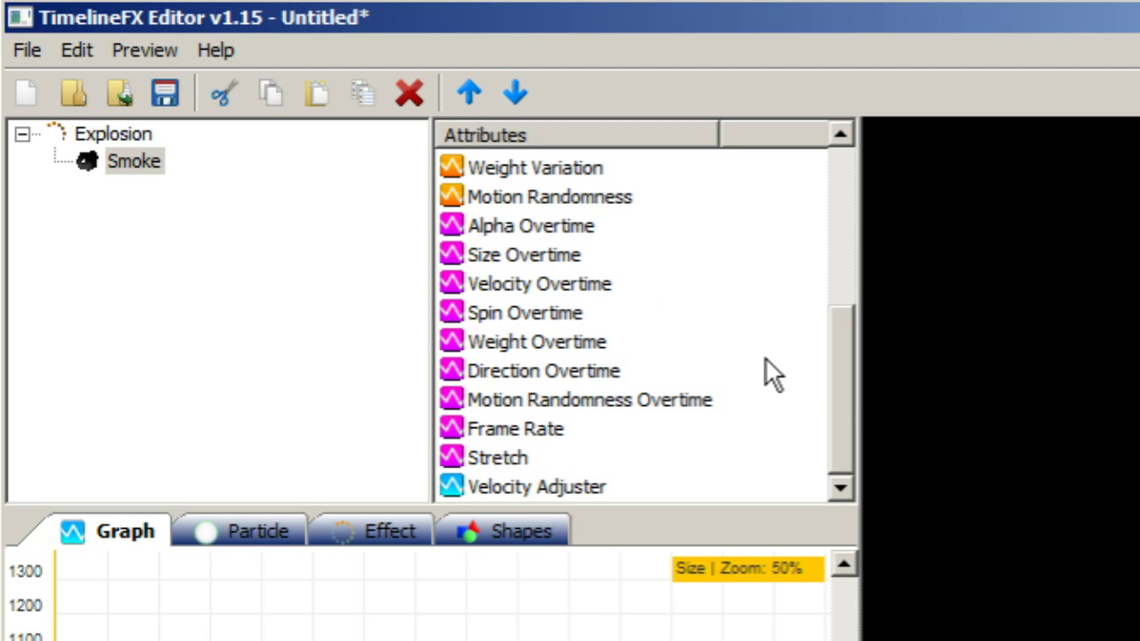
drag(521, 228, 535, 121)
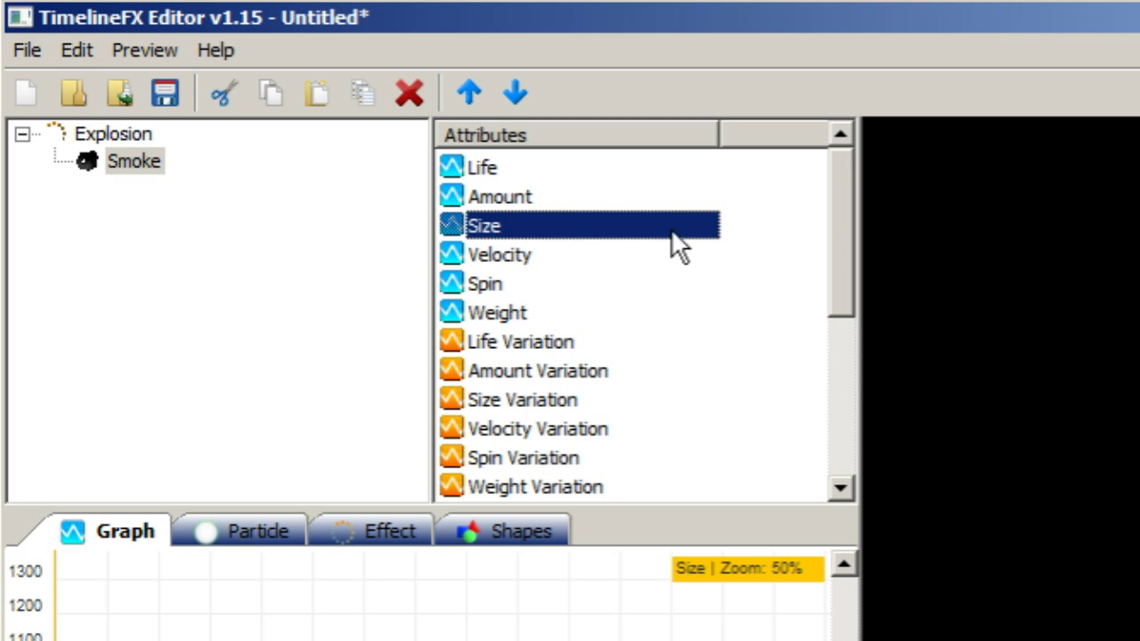
click(509, 253)
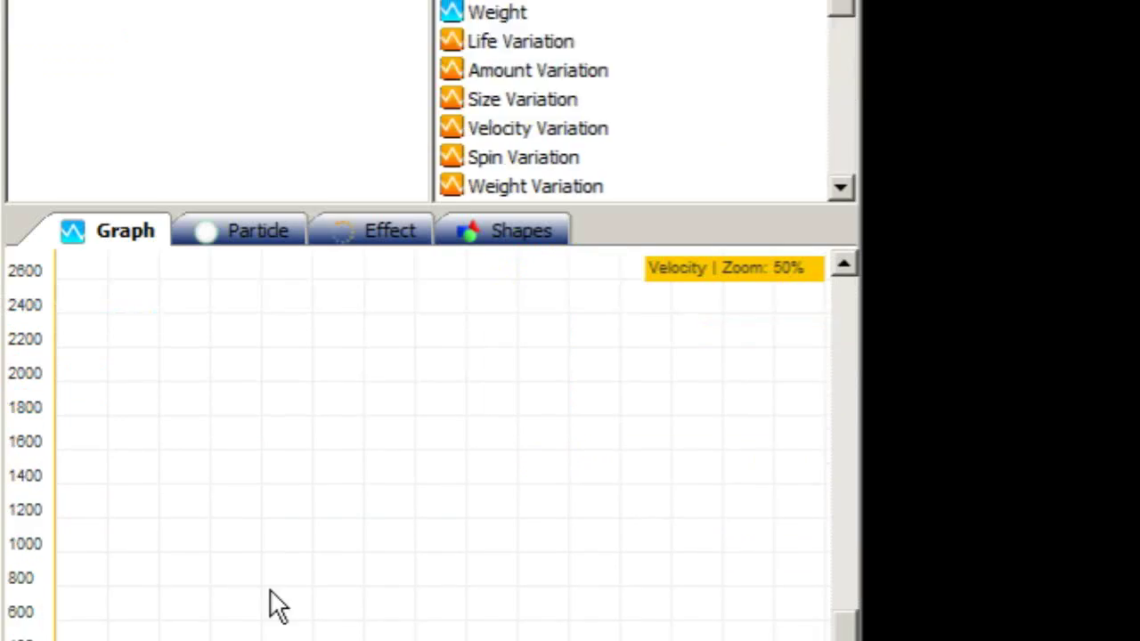
mouse_move(55, 515)
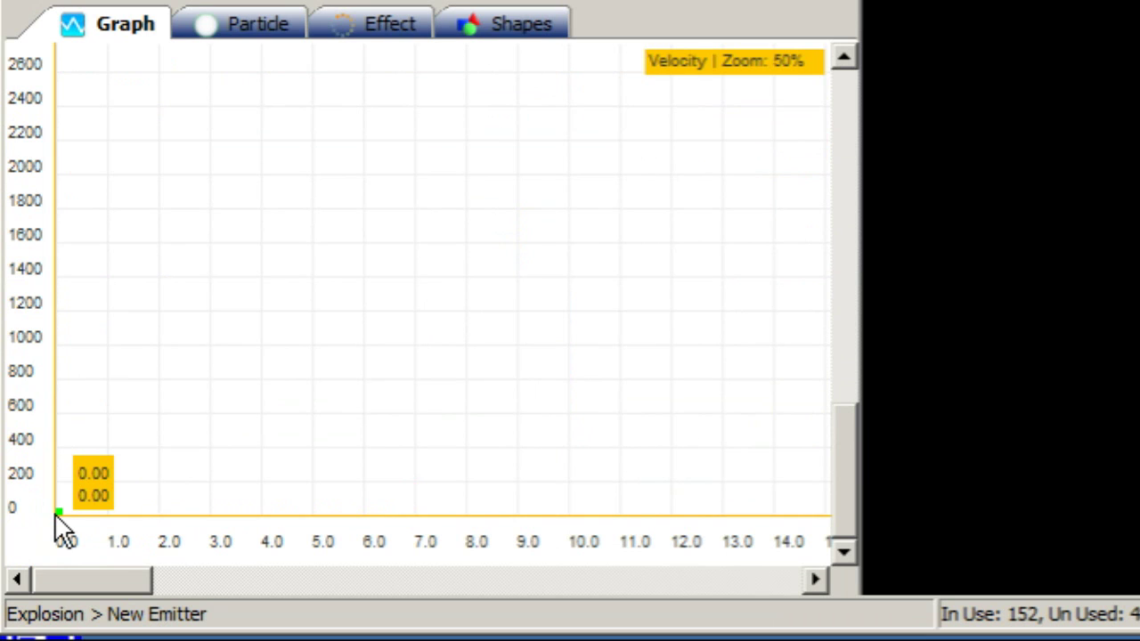
drag(54, 513, 168, 472)
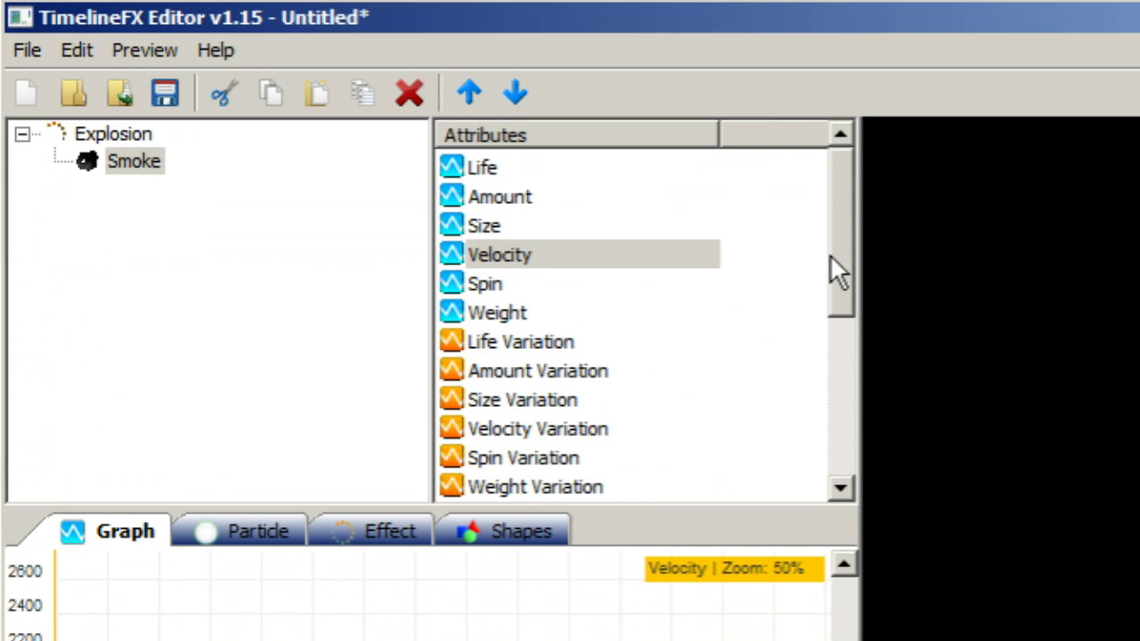
drag(830, 254, 614, 327)
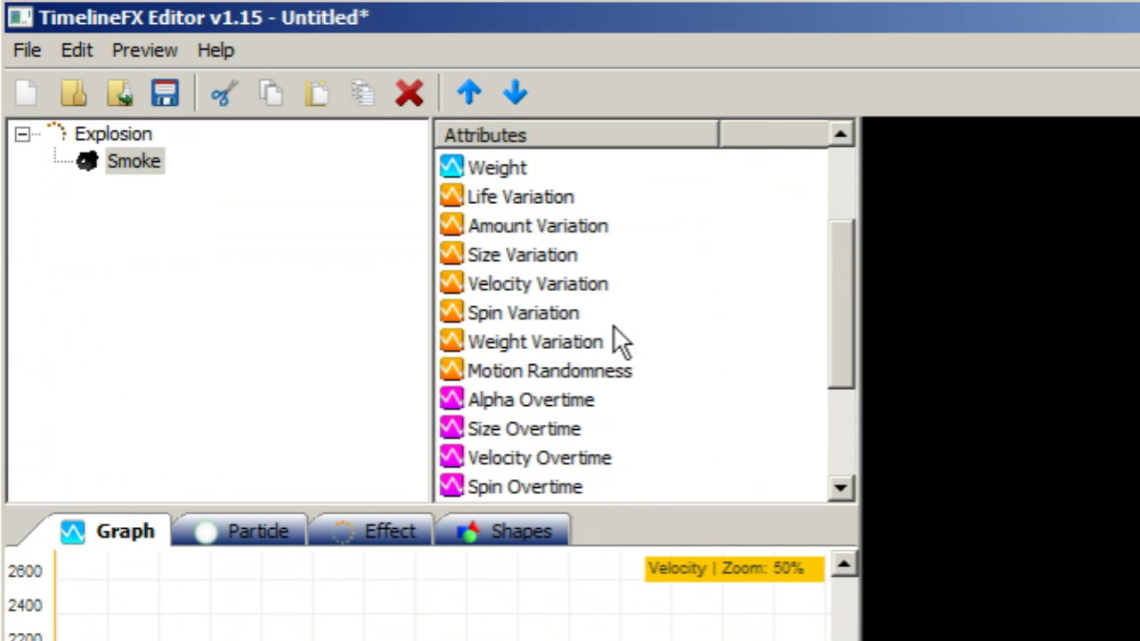
Set the Smoke emitter's Velocity Variation to about 120
click(520, 283)
mouse_move(62, 640)
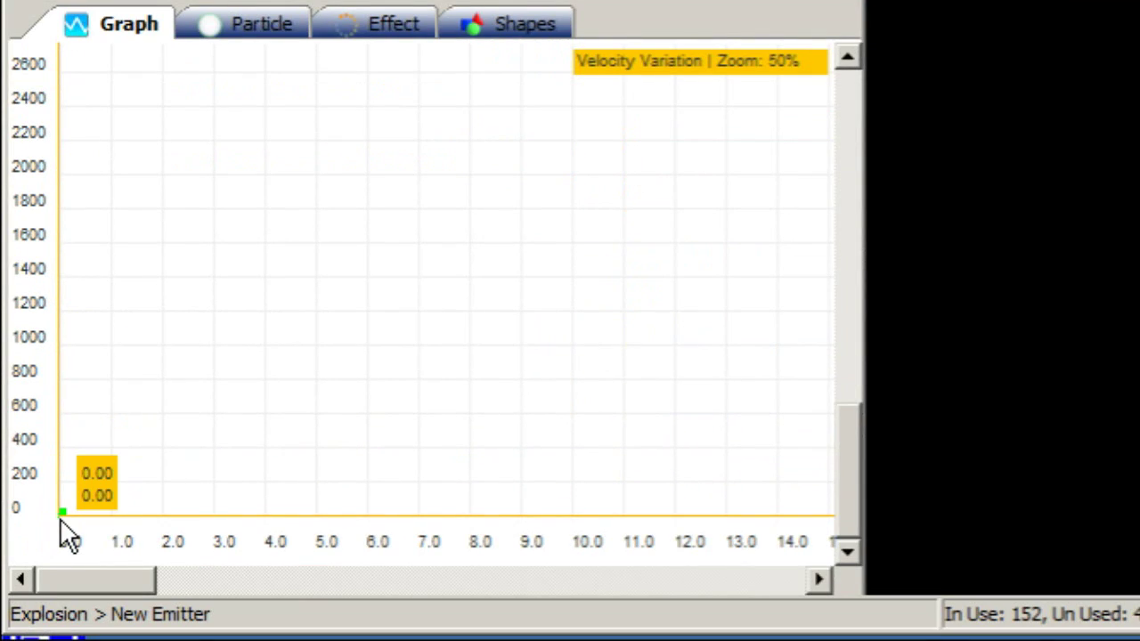
drag(63, 515, 129, 495)
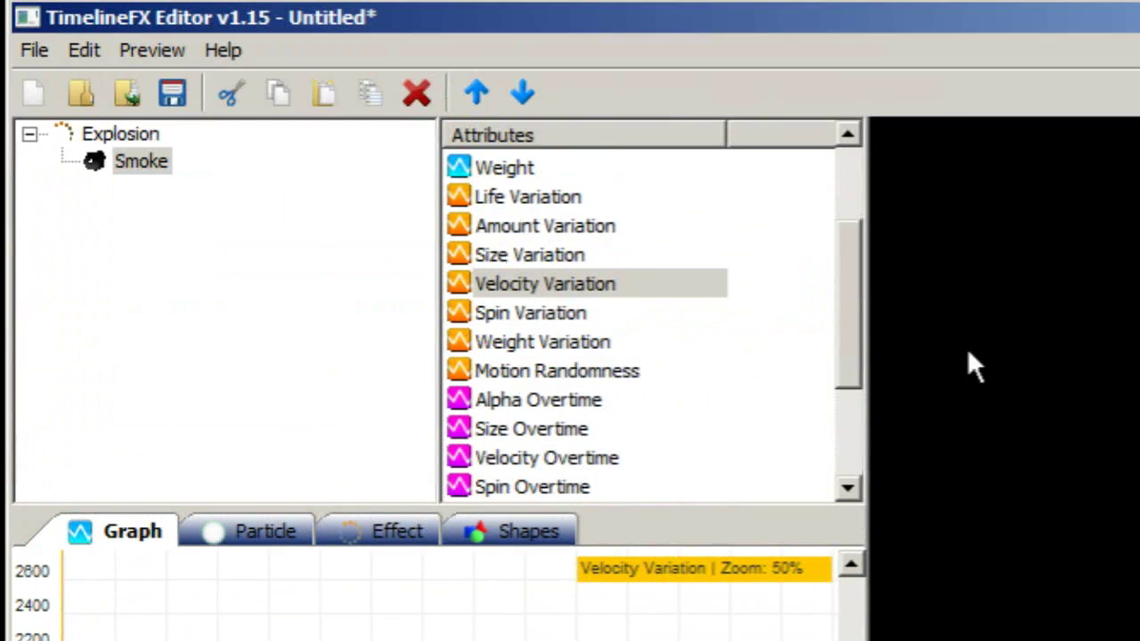
scroll(840, 351, down, 2)
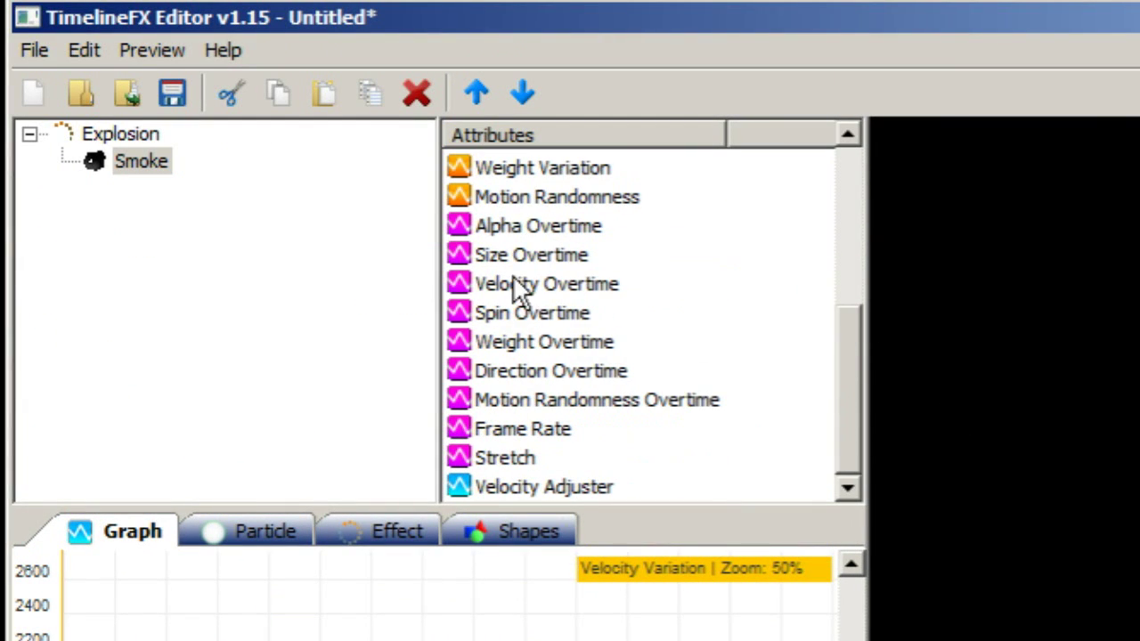
Raise the Velocity Overtime start point and add an end point near zero at 1.00
click(538, 285)
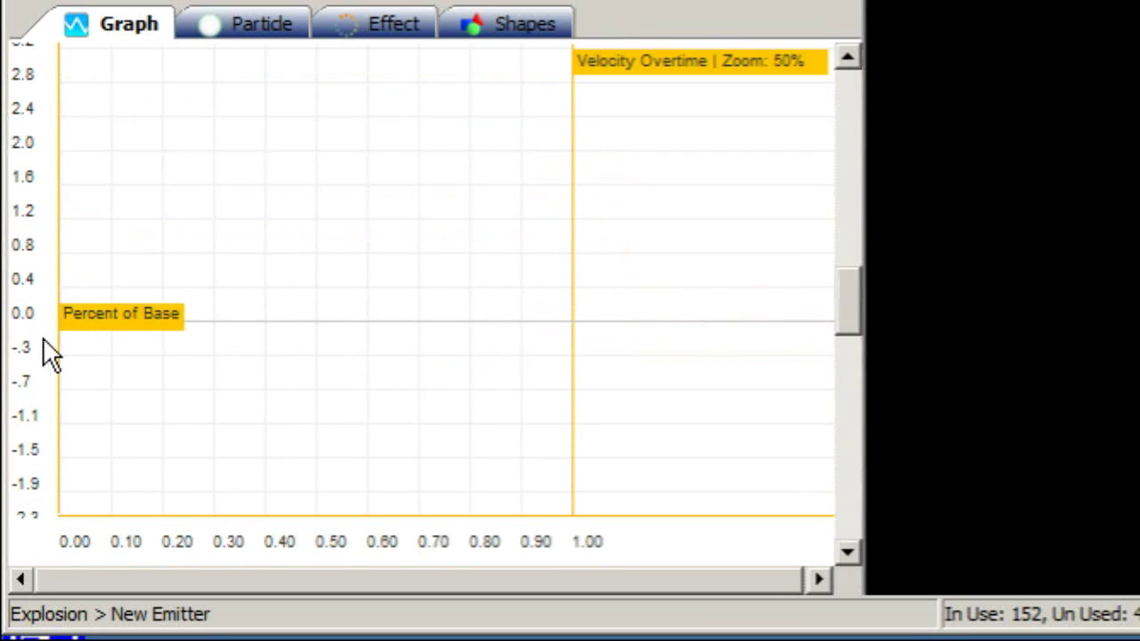
click(62, 321)
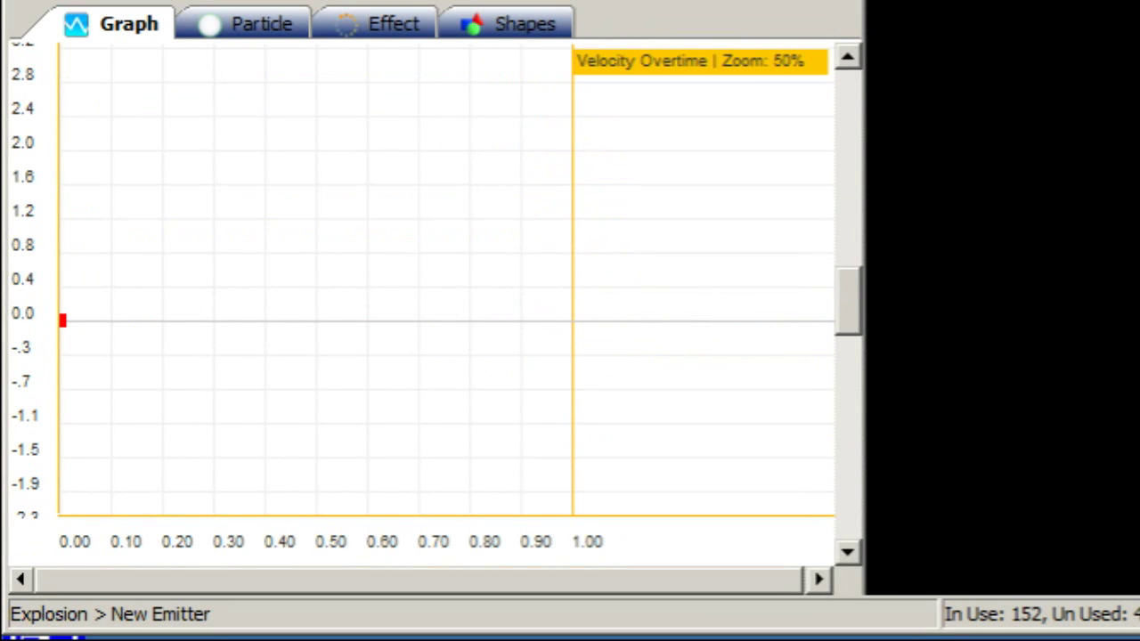
drag(63, 321, 206, 236)
drag(898, 513, 799, 437)
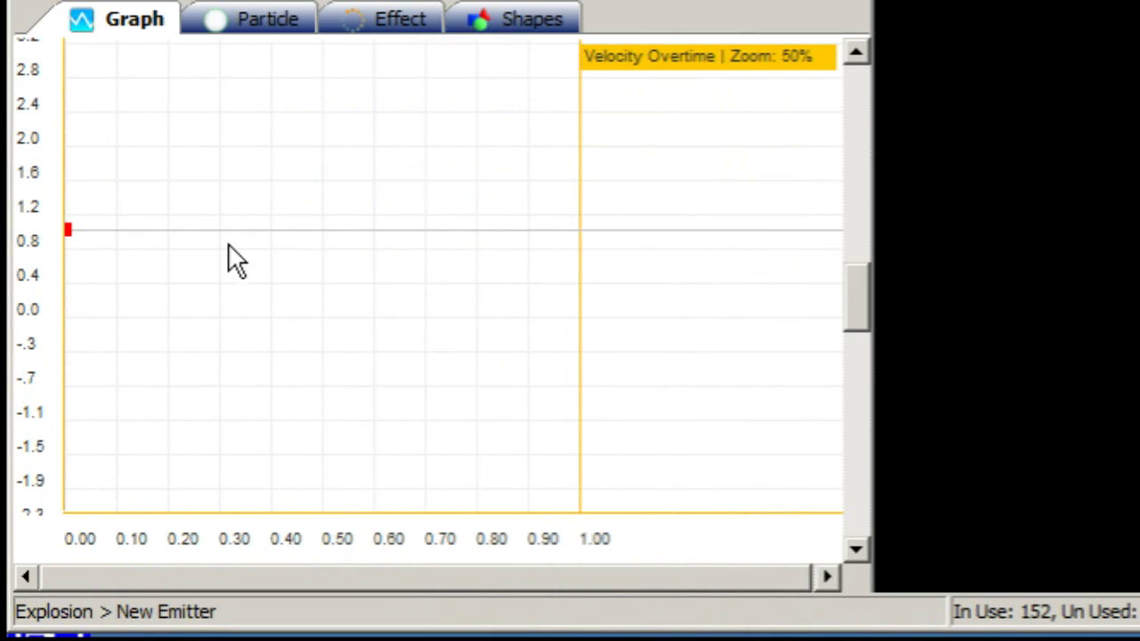
drag(228, 245, 643, 320)
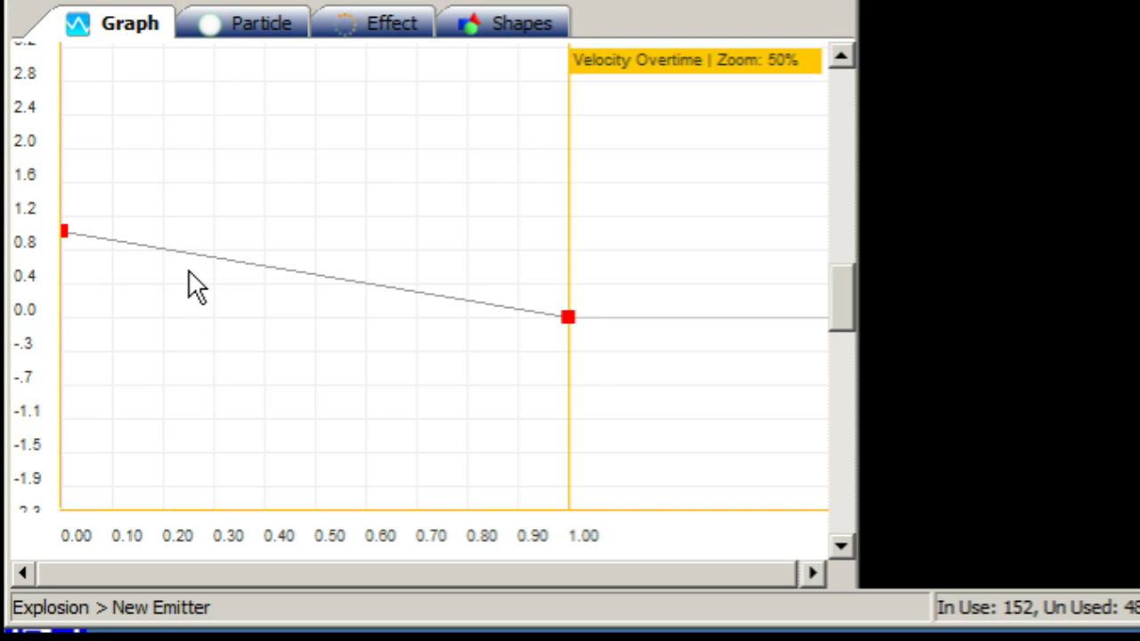
Add a point at 0.25, 0.00 and turn it into a smooth curve for an eased slowdown
drag(153, 437, 152, 459)
drag(188, 314, 190, 312)
right_click(190, 311)
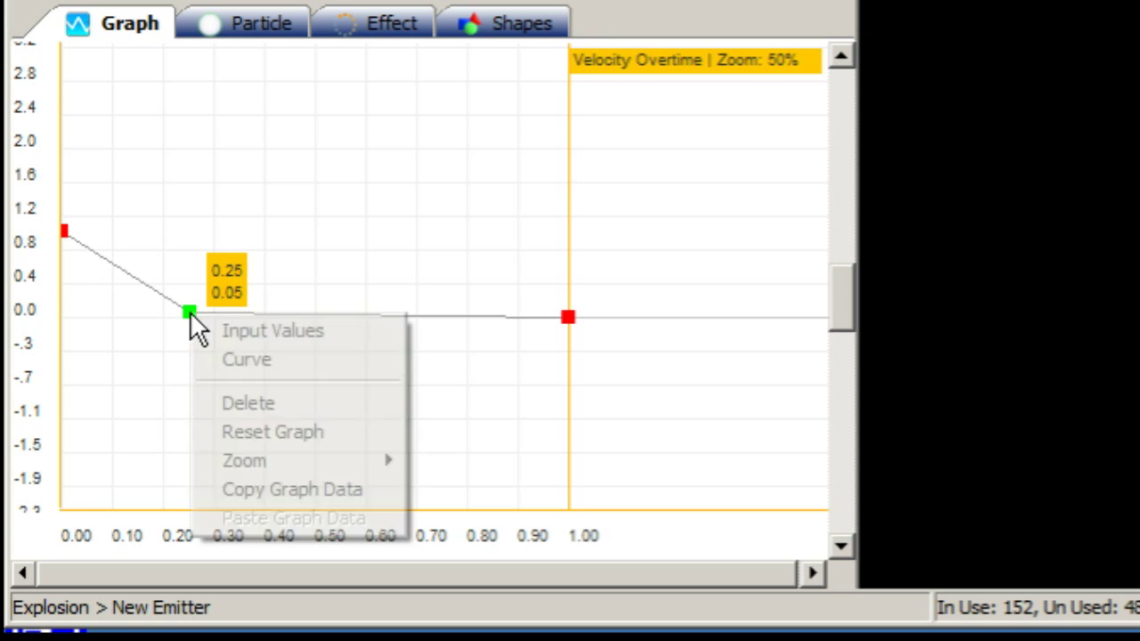
click(265, 361)
drag(157, 314, 113, 314)
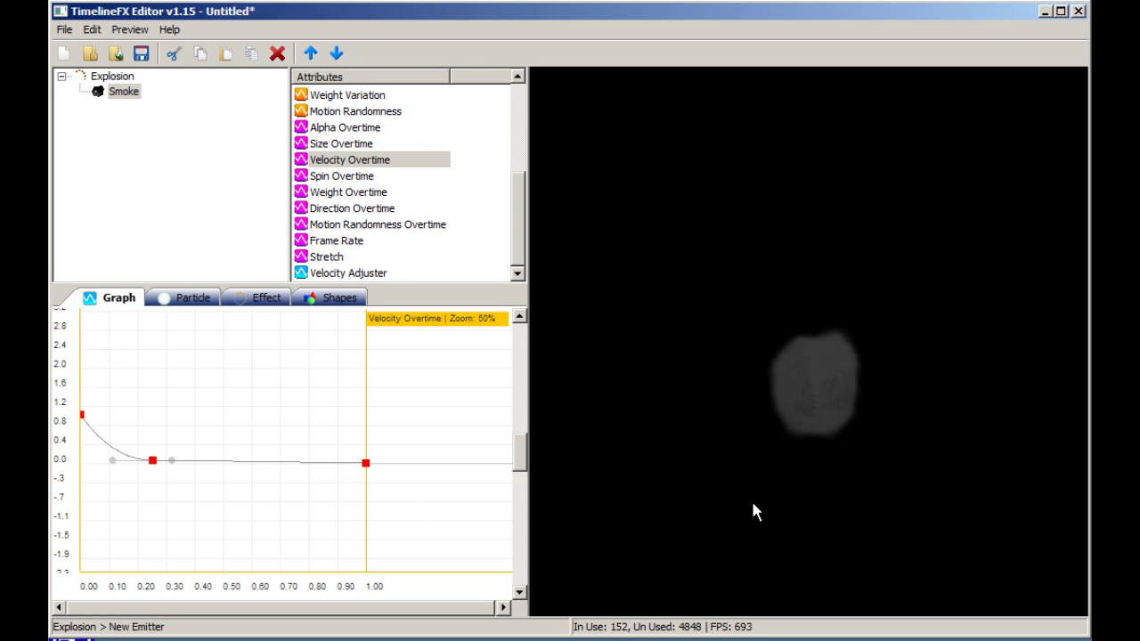
drag(753, 505, 908, 415)
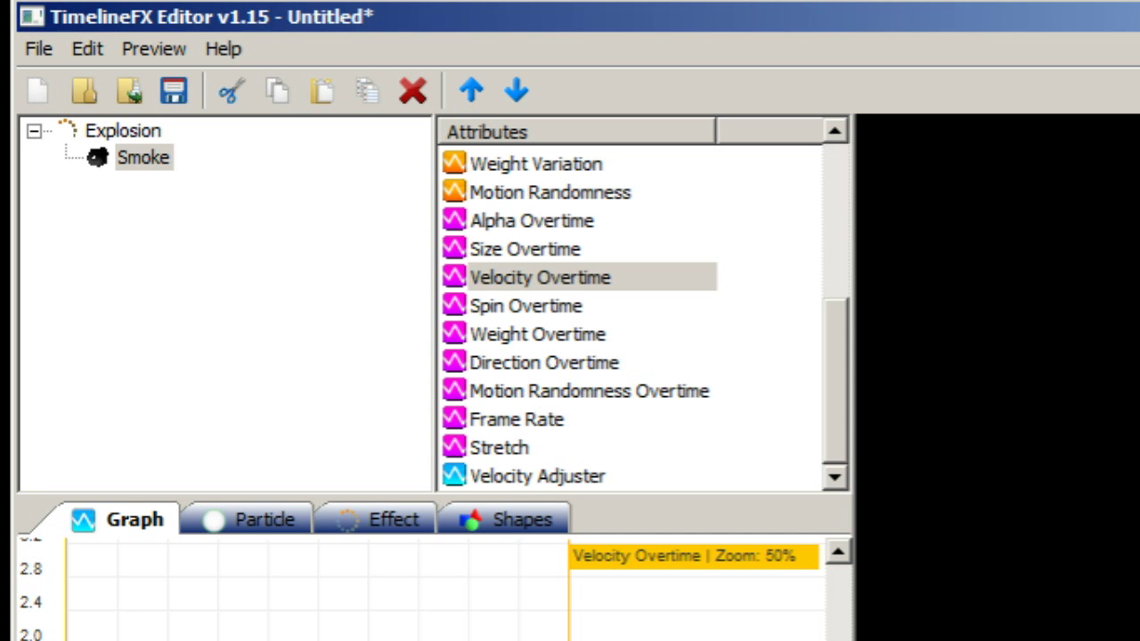
click(124, 134)
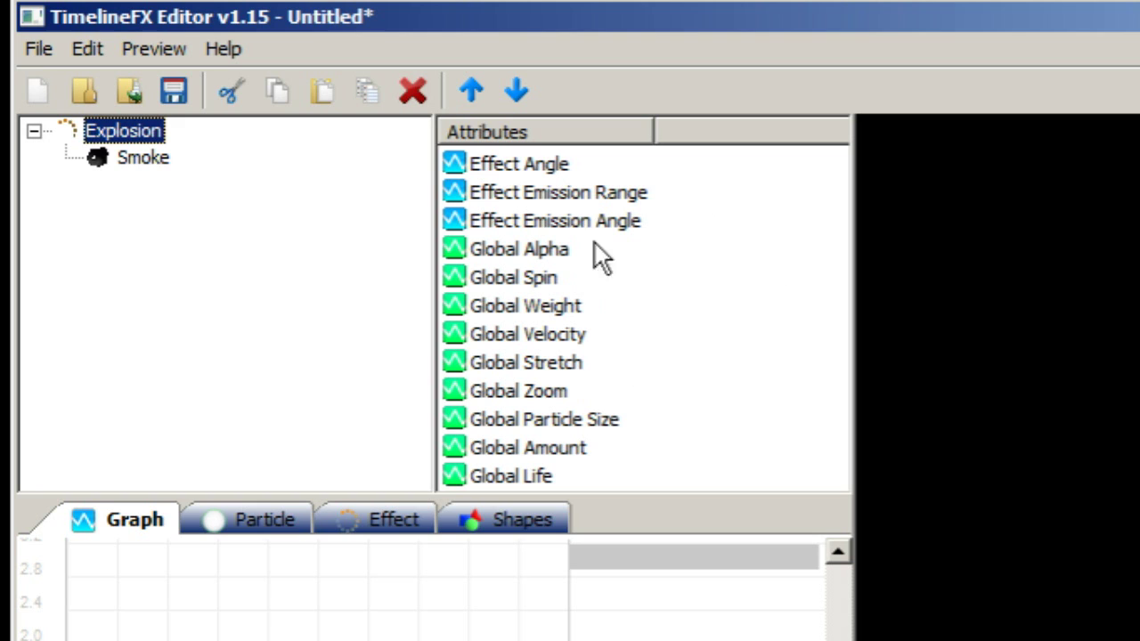
Set the Explosion effect's Emission Range to 180, then reselect the Smoke emitter
click(594, 194)
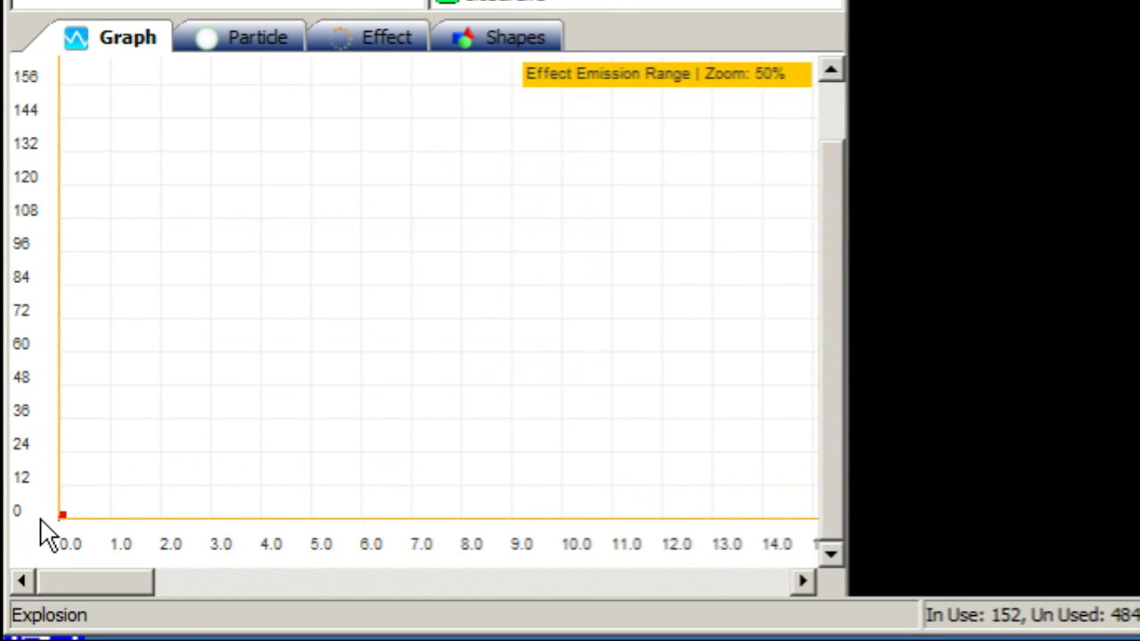
drag(67, 535, 151, 85)
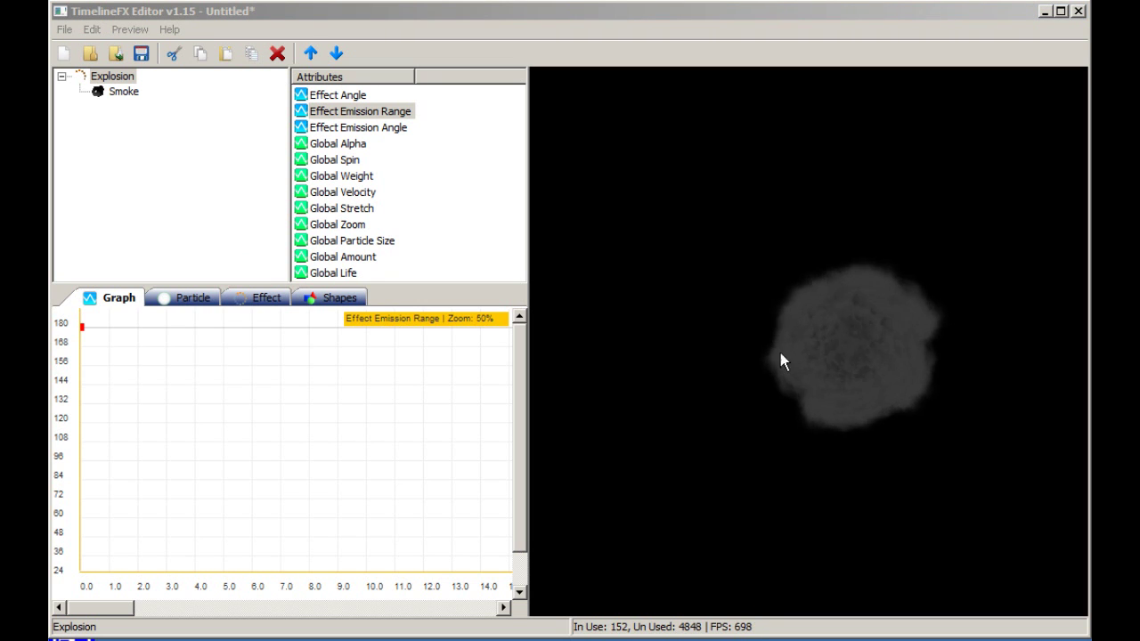
click(123, 91)
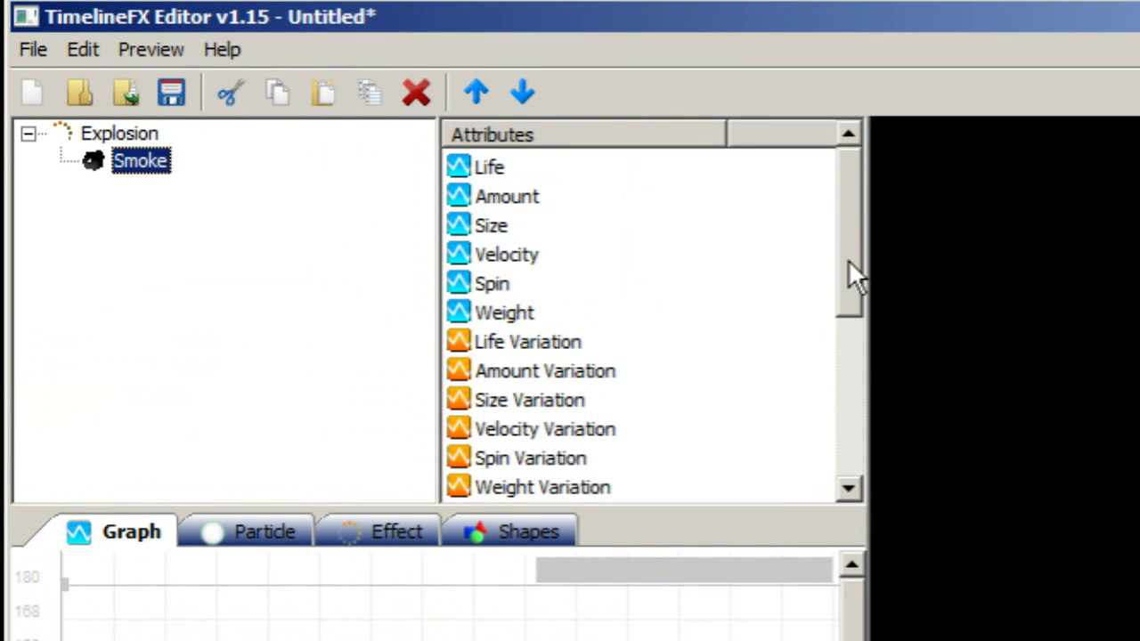
Make the Smoke Alpha Overtime curve fall from 1.0 at birth to 0 near 0.95
drag(851, 276, 855, 453)
click(505, 234)
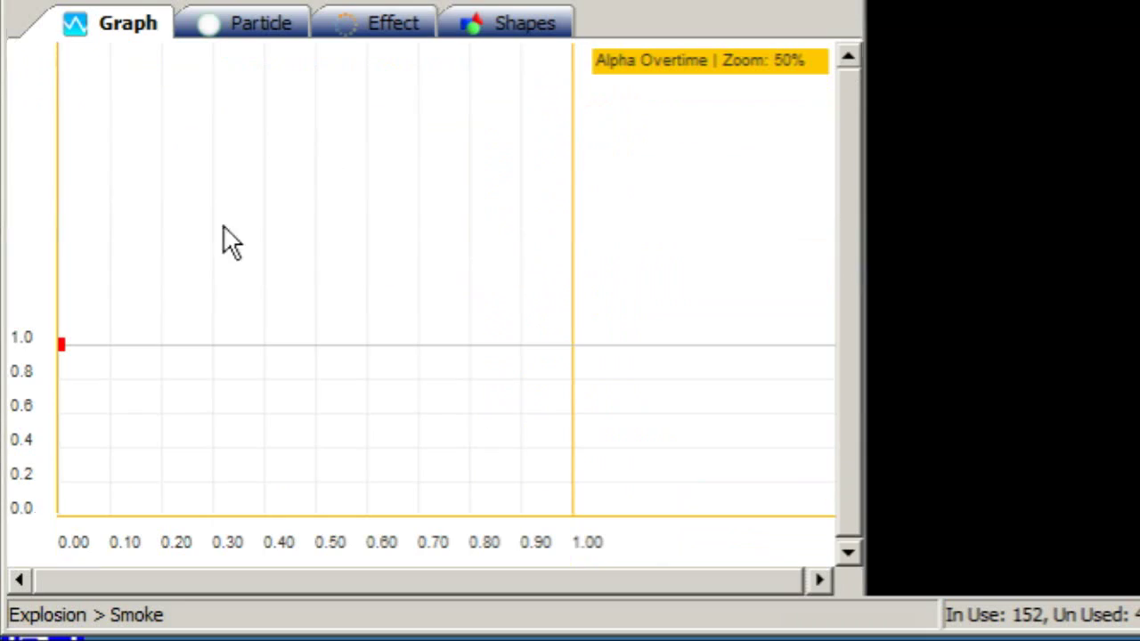
drag(214, 376, 661, 543)
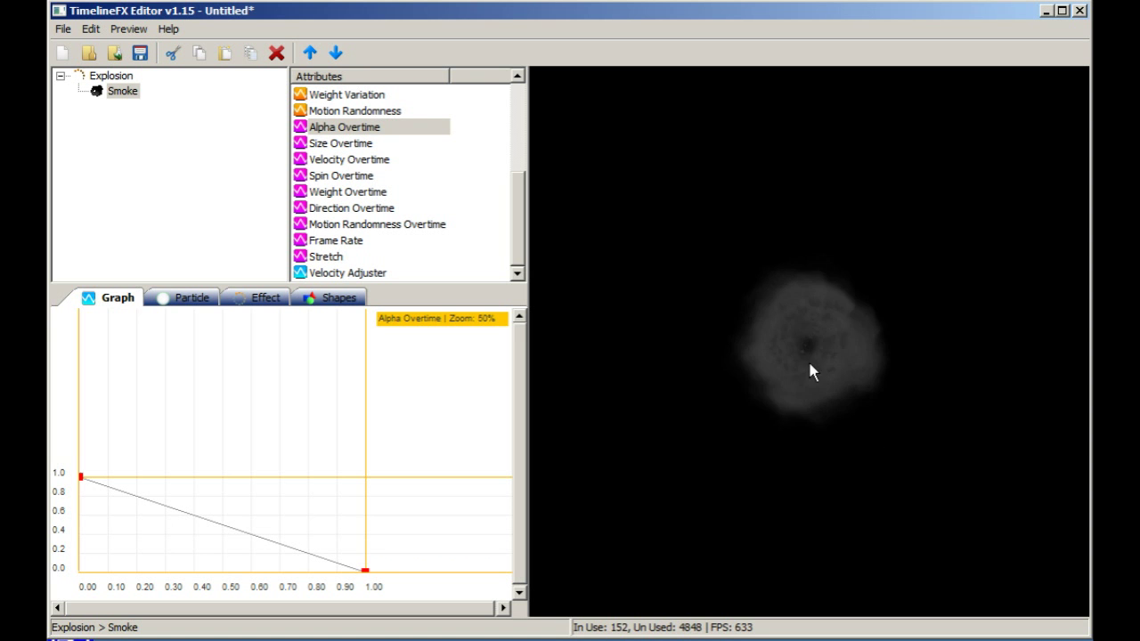
drag(836, 268, 840, 331)
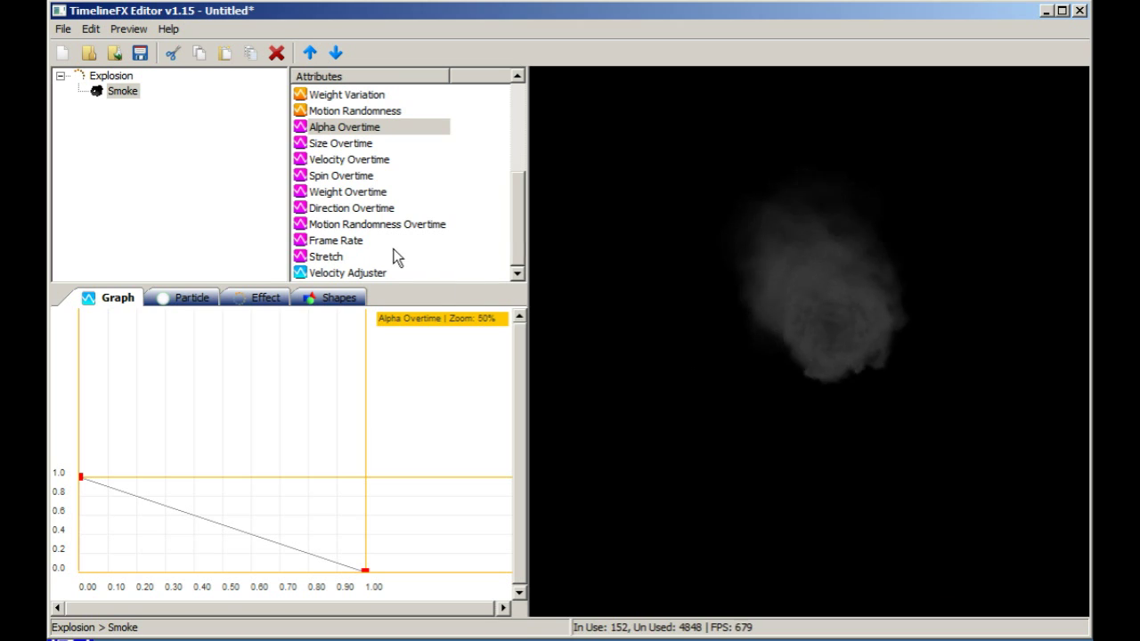
drag(513, 197, 513, 108)
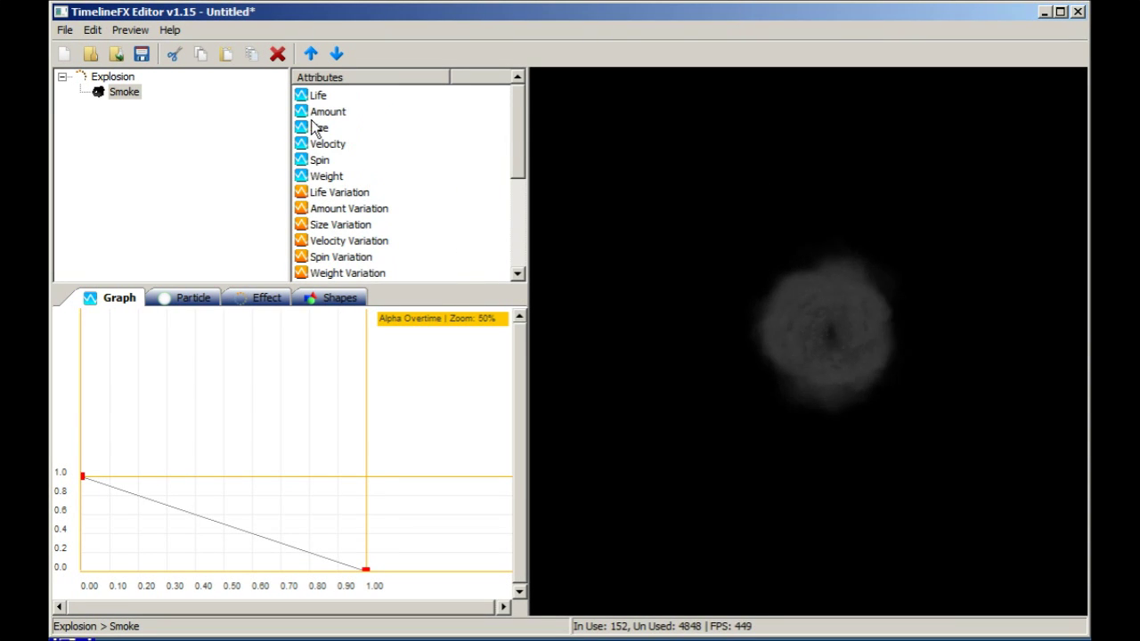
click(330, 153)
Lower the smoke's starting velocity, then hold Amount near 144 briefly and drop it to 0 at about 0.87 s
drag(83, 545, 80, 549)
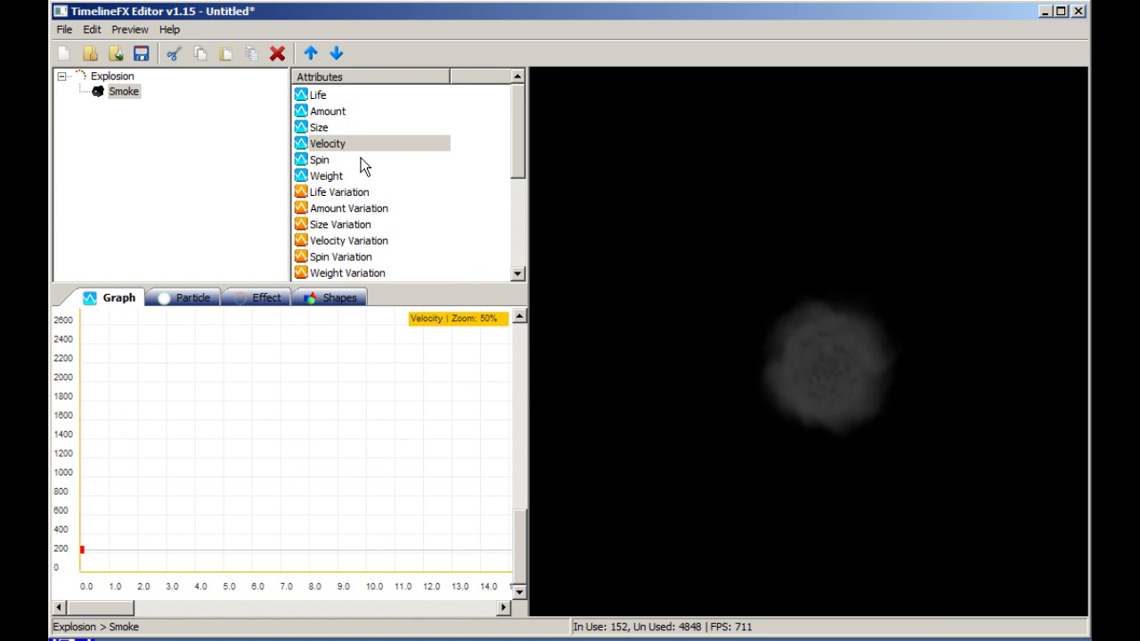
mouse_move(826, 365)
mouse_down()
mouse_move(825, 229)
mouse_move(844, 376)
mouse_up()
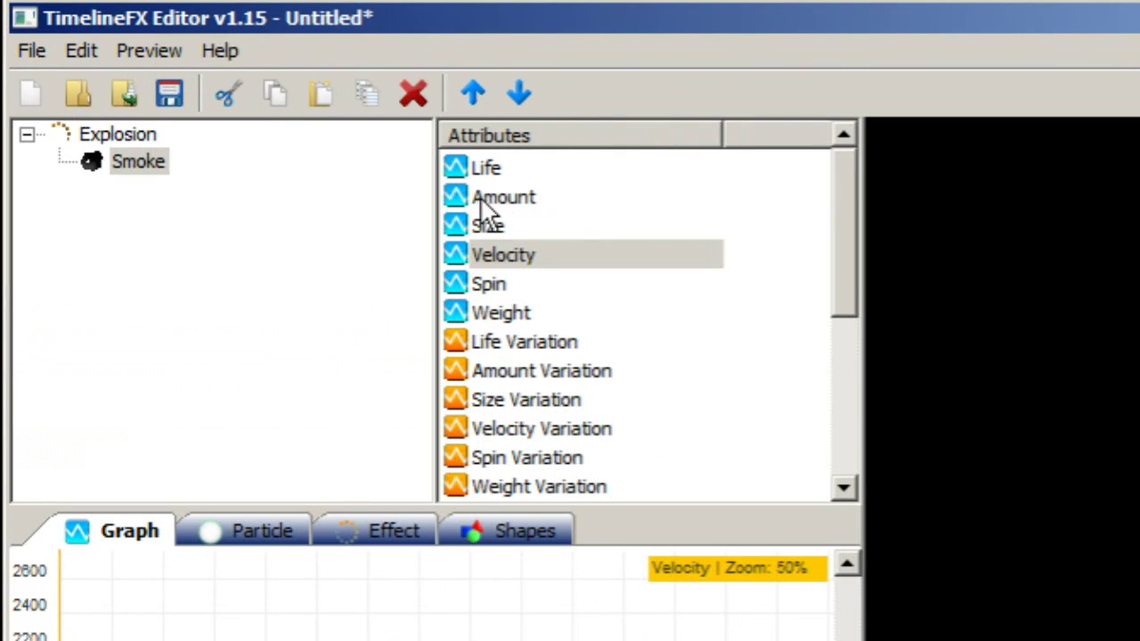
click(321, 112)
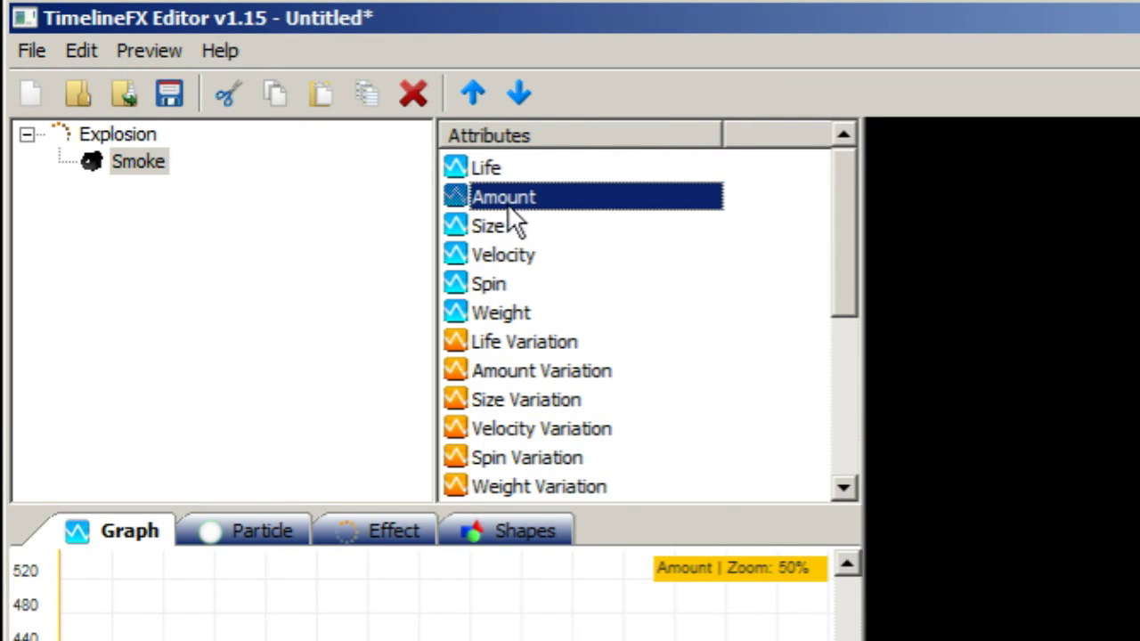
drag(97, 384, 101, 384)
drag(115, 437, 106, 537)
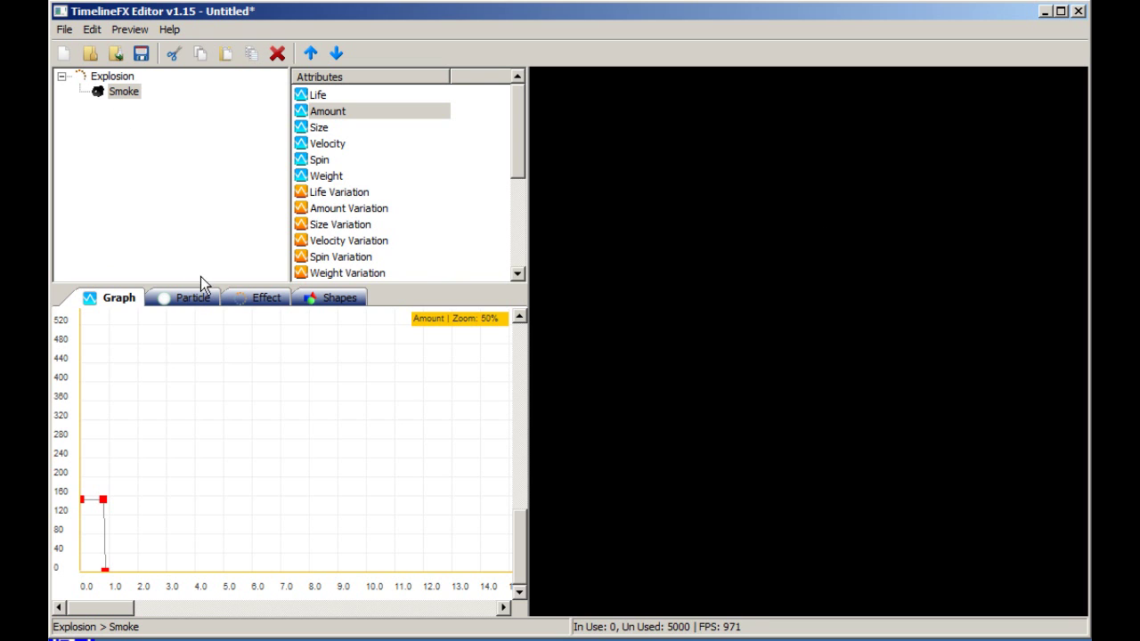
Set the smoke particles' angle to a specified value of -45
click(192, 298)
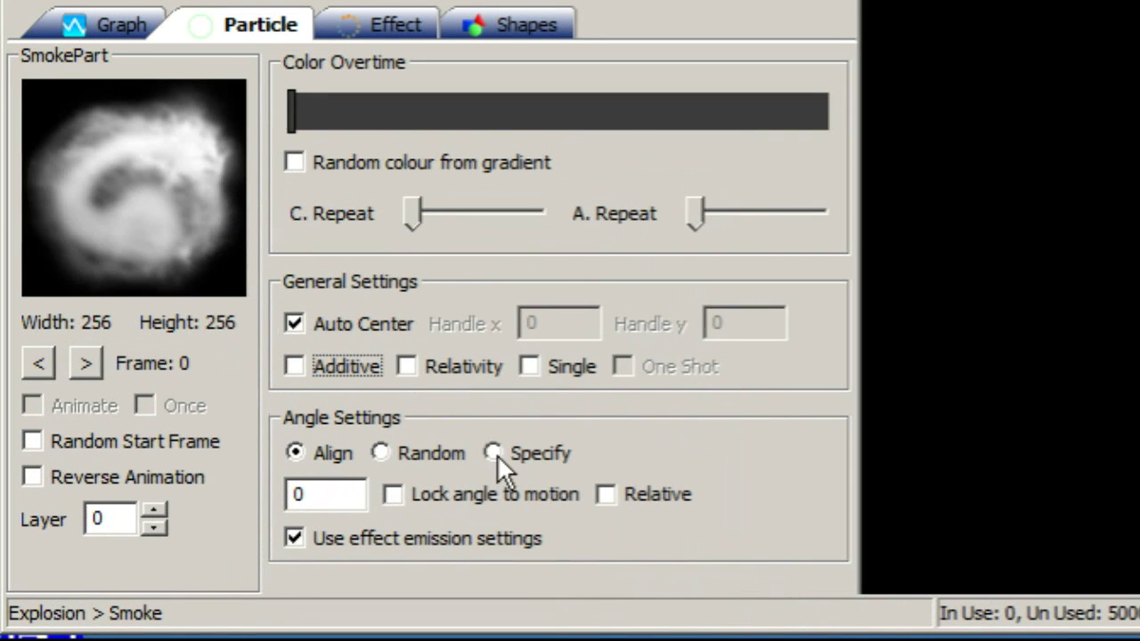
click(502, 453)
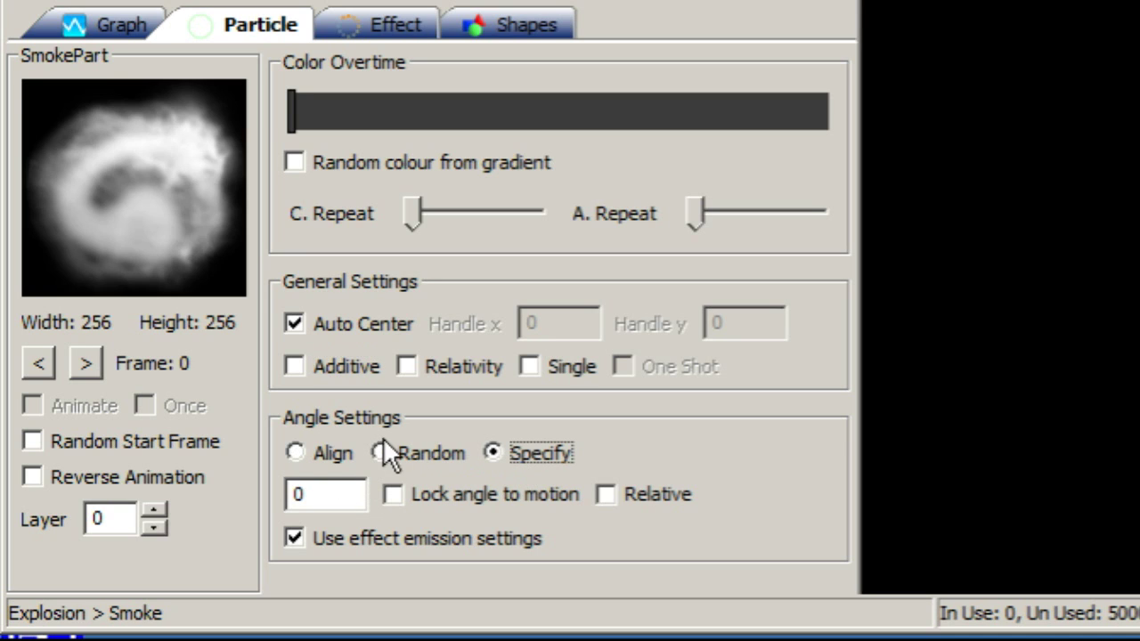
double_click(331, 496)
text(-)
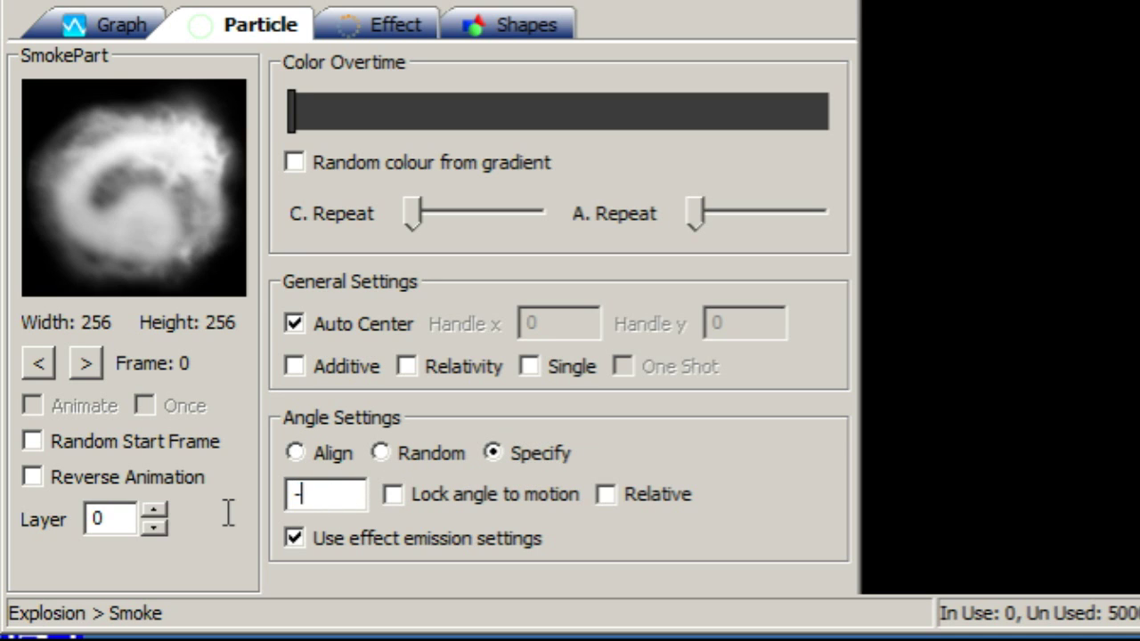
text(45)
key(Tab)
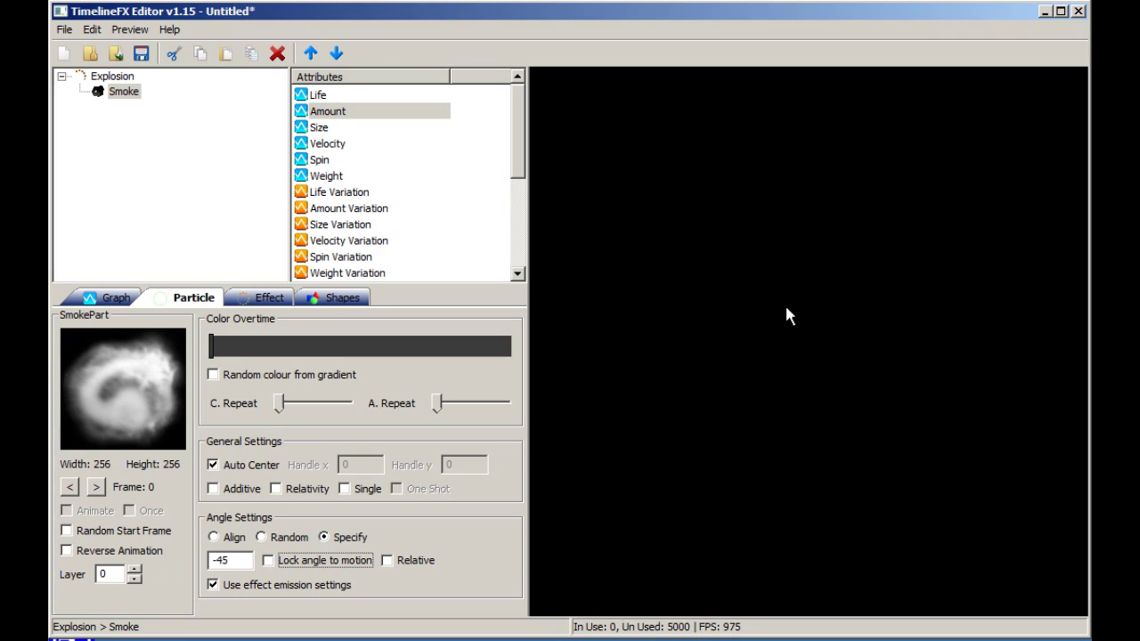
Trigger several smoke bursts in the preview to check the look
click(786, 316)
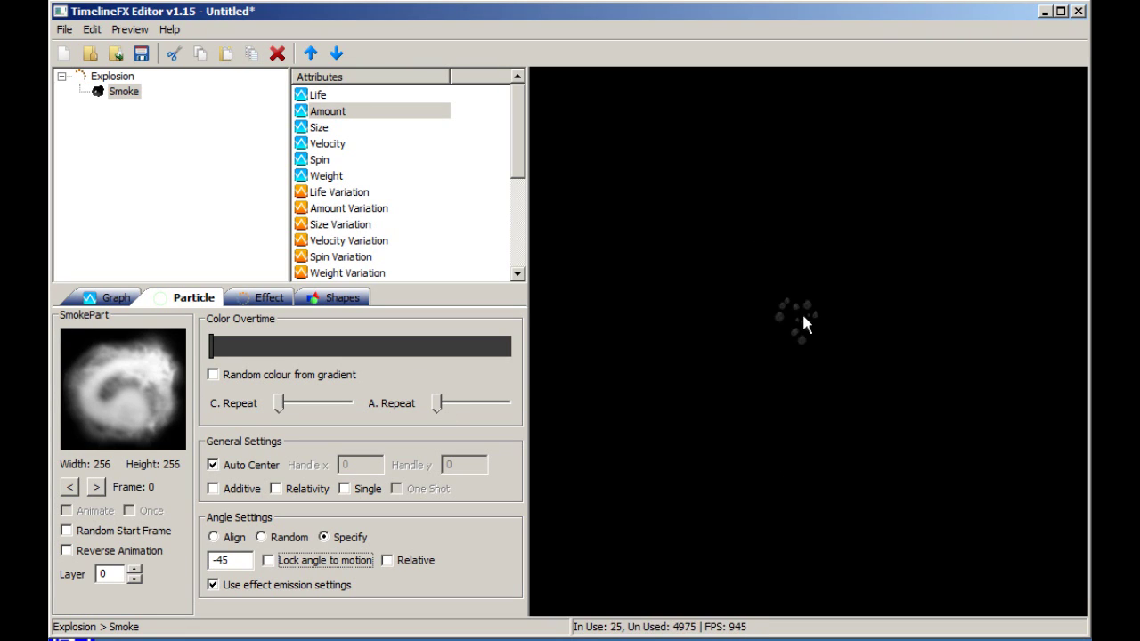
click(802, 317)
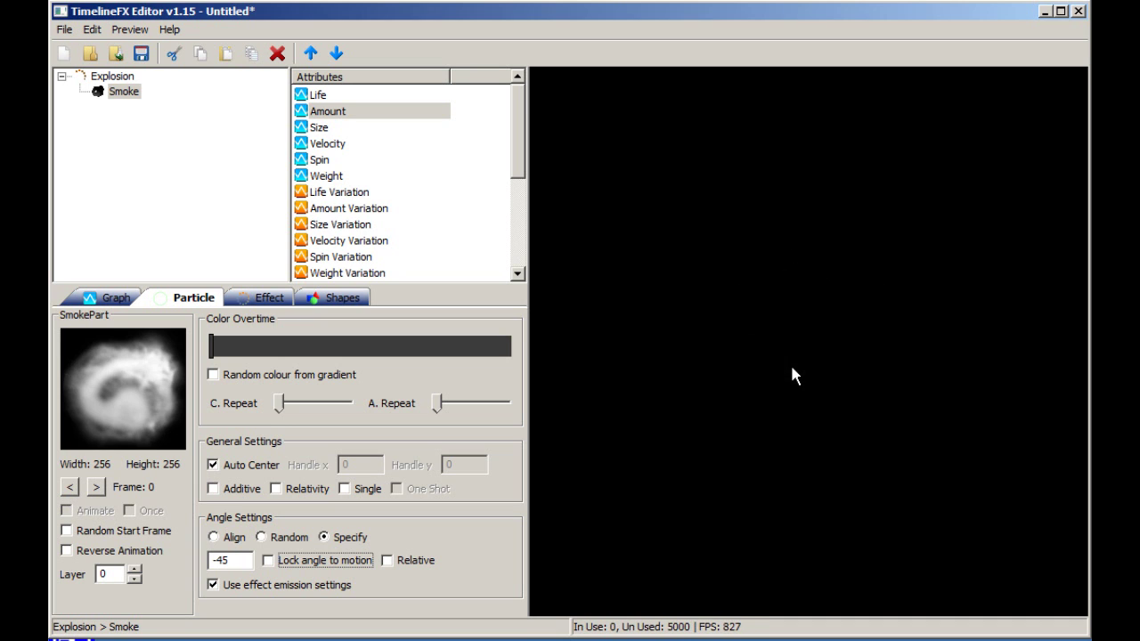
click(818, 306)
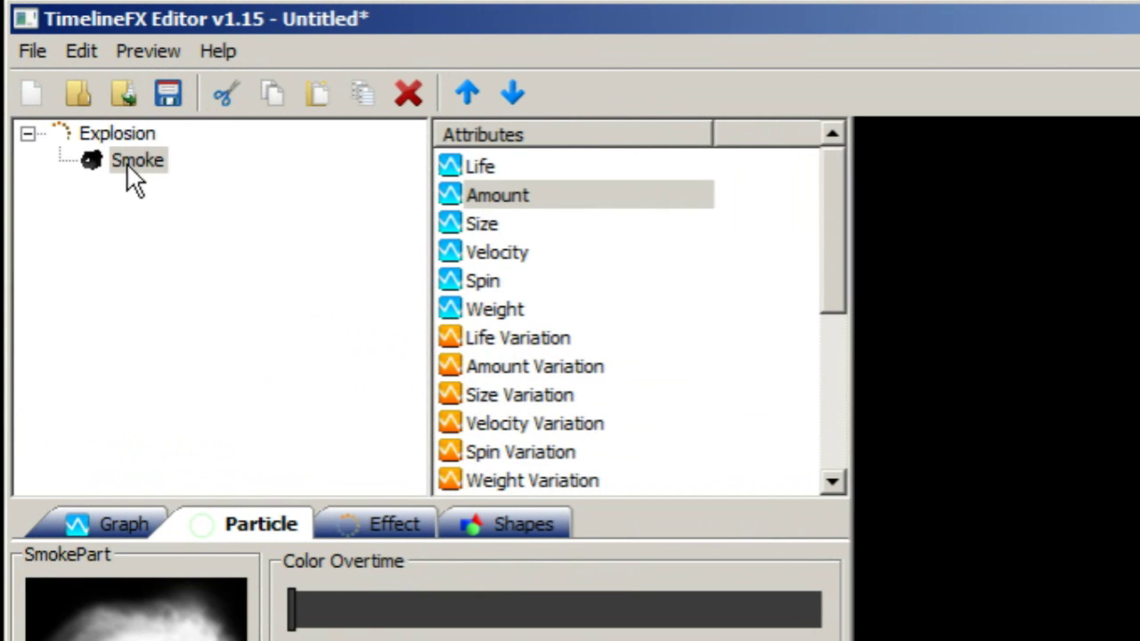
Clone the Smoke emitter and rename the Smoke1 copy to Fire
right_click(125, 162)
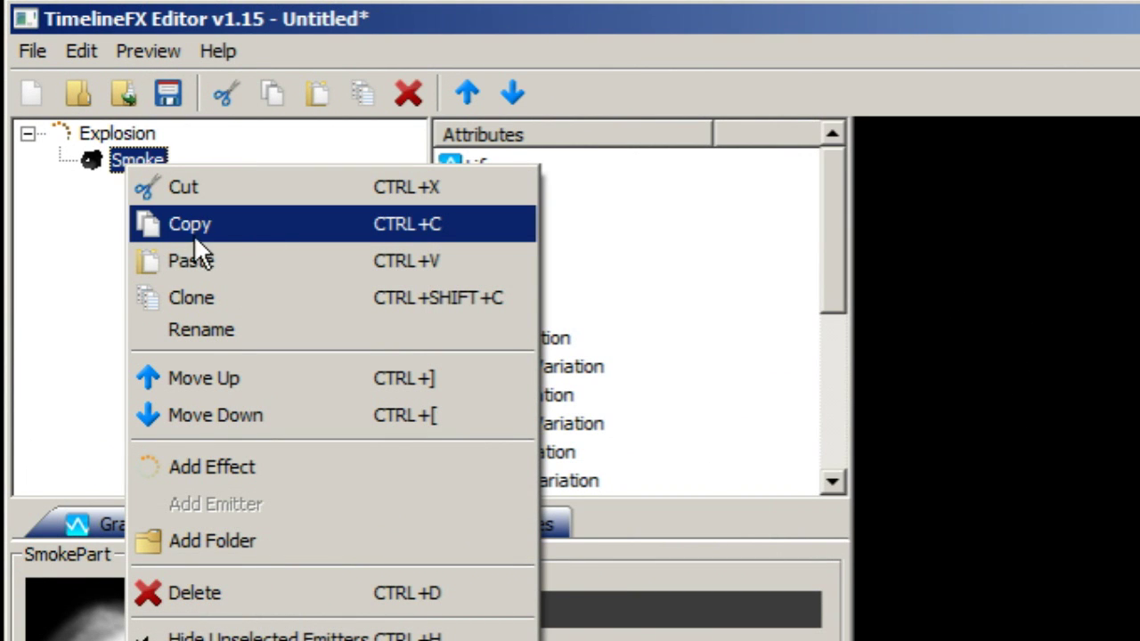
click(224, 297)
click(151, 183)
key(F2)
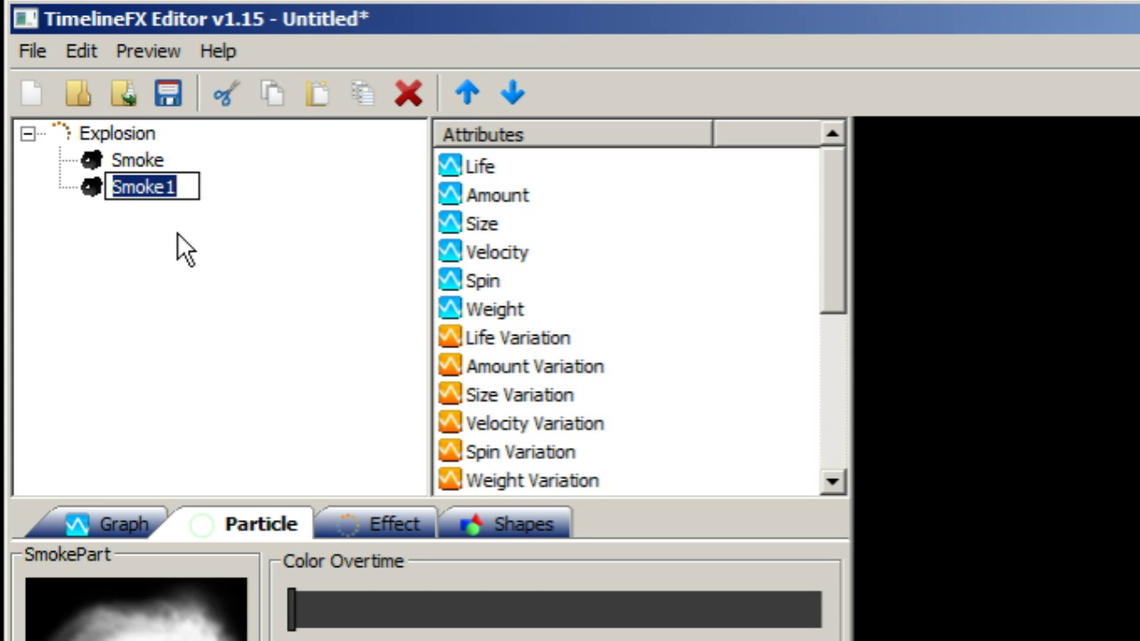
text(Fire)
key(Return)
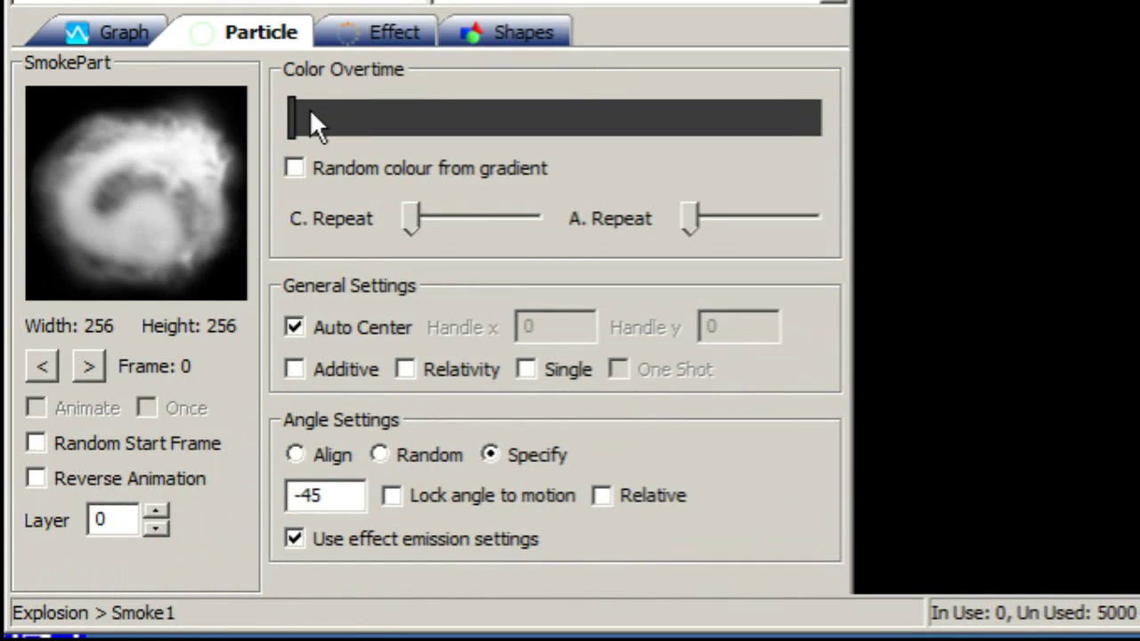
right_click(297, 119)
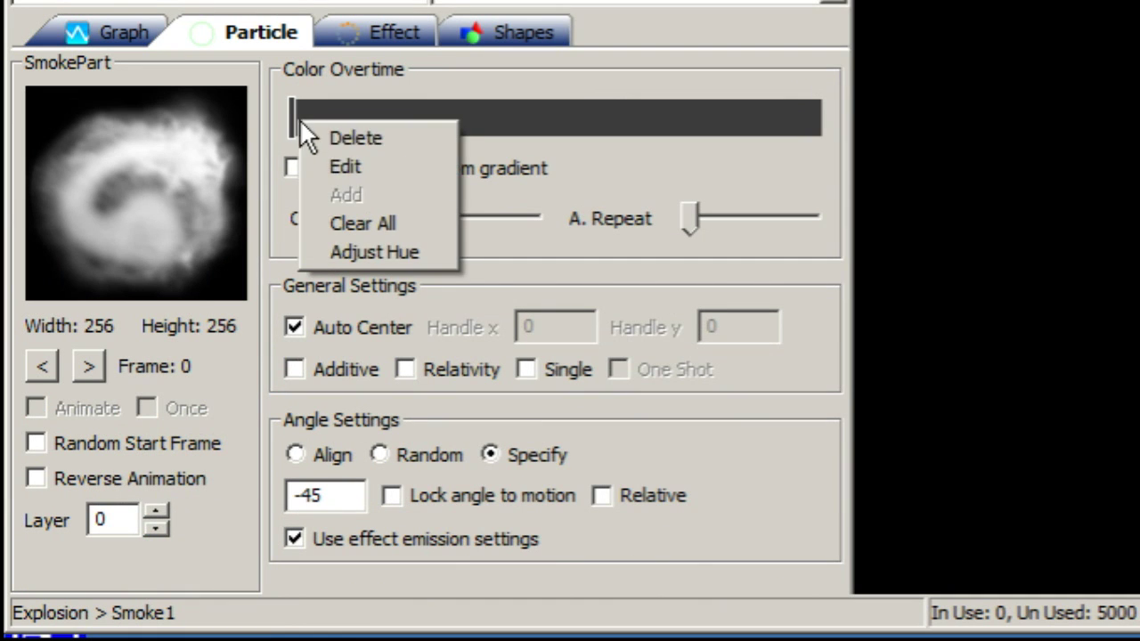
Change the Fire colour gradient to orange and switch on Additive blending
click(341, 167)
click(96, 235)
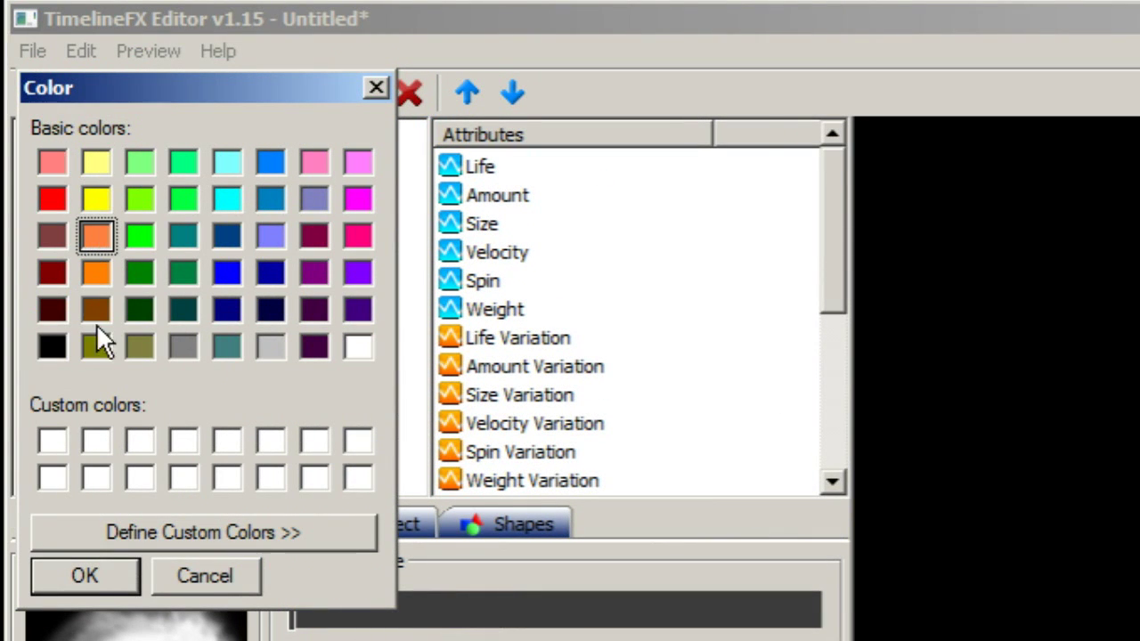
click(96, 581)
click(301, 368)
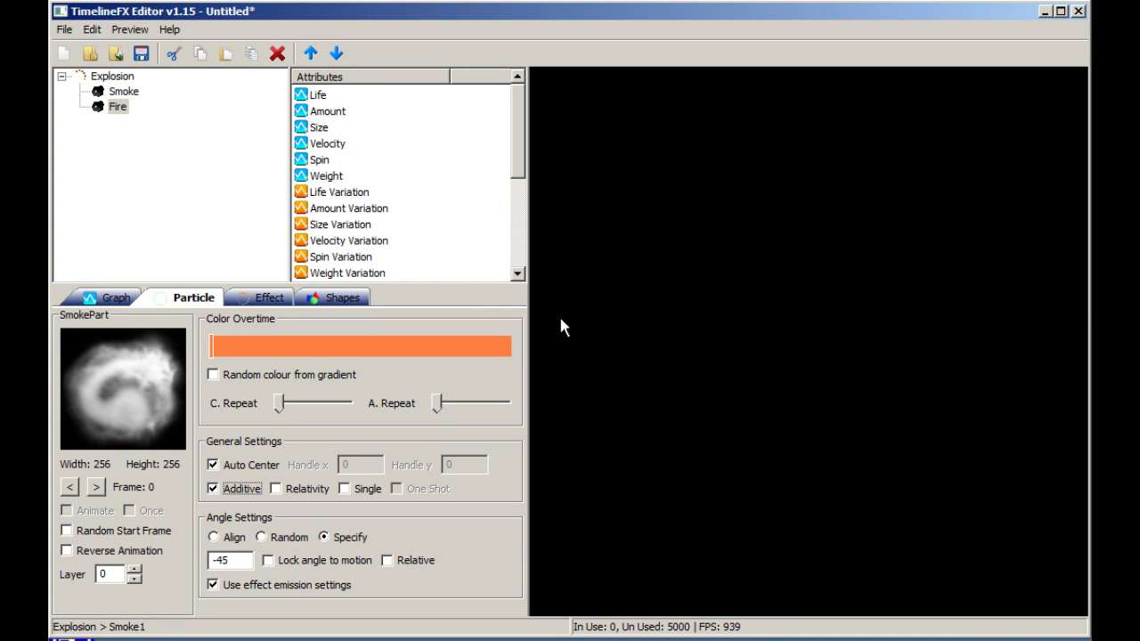
Make Fire's Amount hold about 152 until 0.4 s, then drop to zero near 0.5 s
click(107, 76)
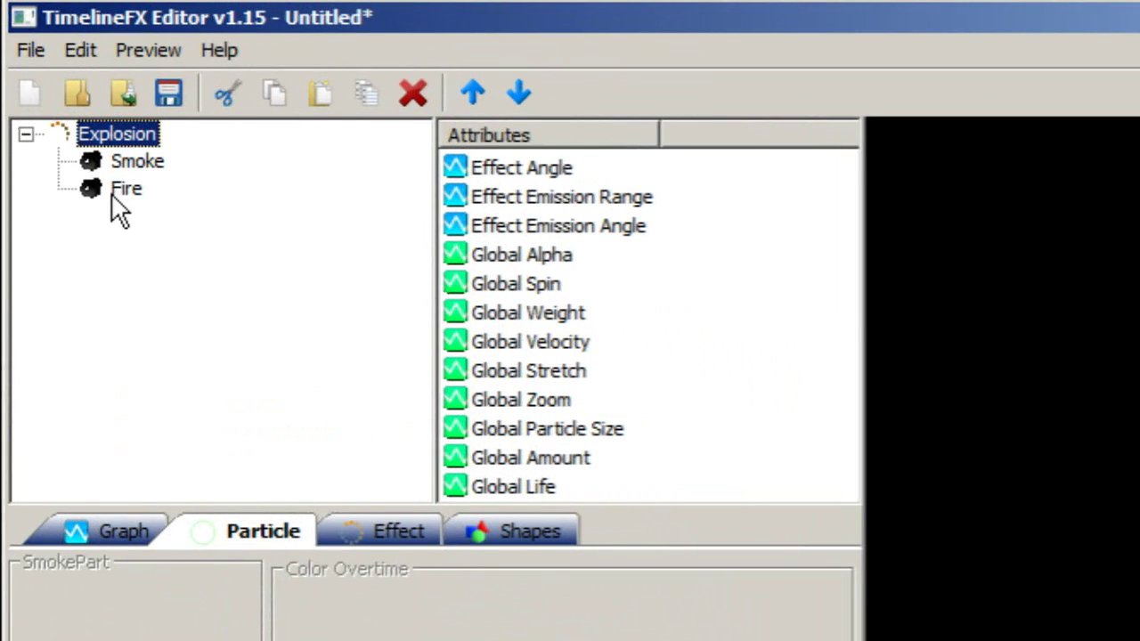
click(117, 190)
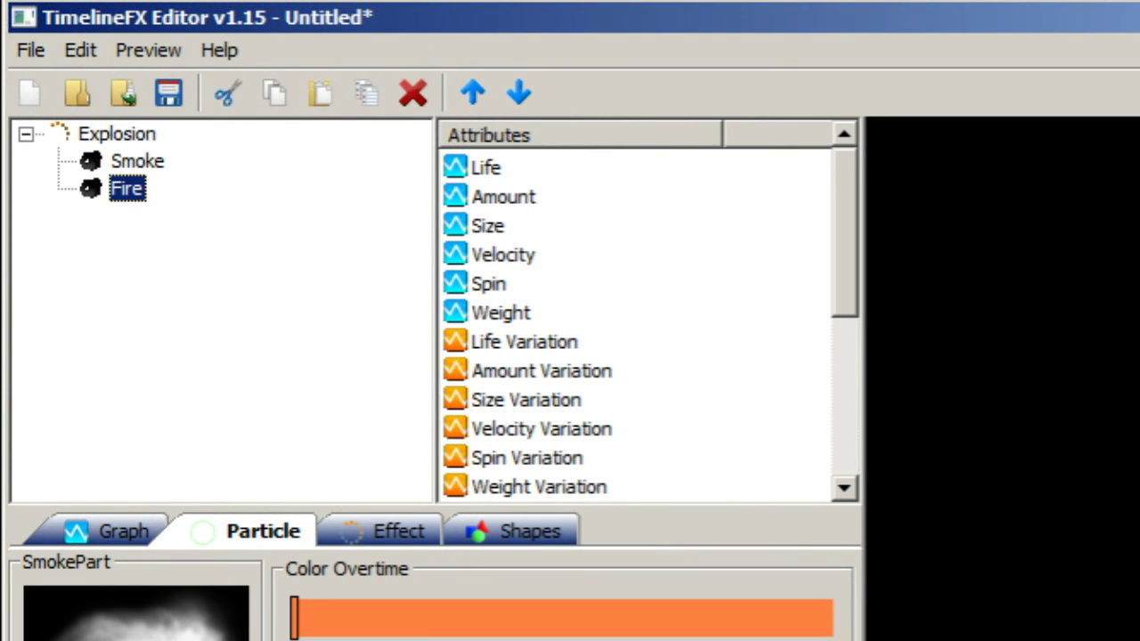
click(513, 204)
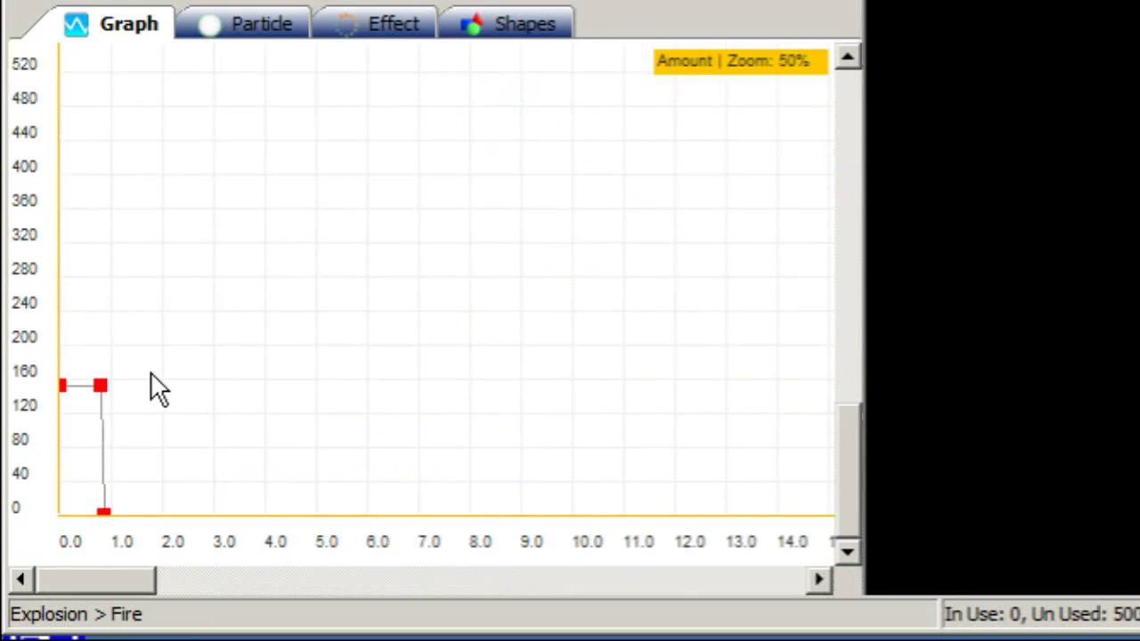
mouse_move(100, 384)
drag(101, 385, 83, 388)
drag(105, 521, 87, 541)
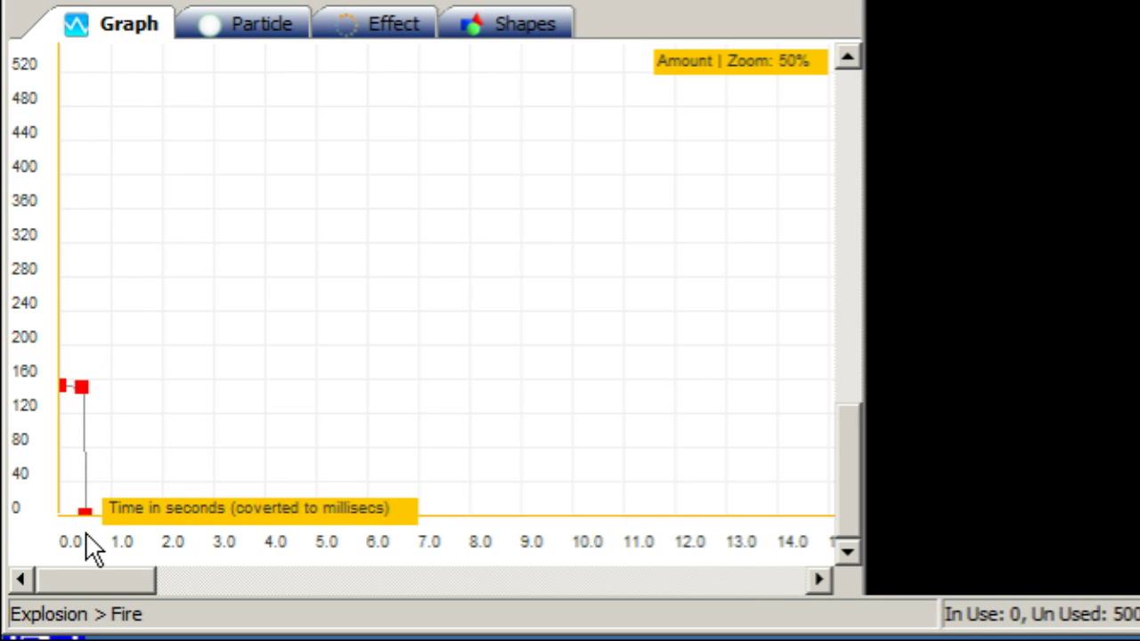
drag(84, 390, 81, 385)
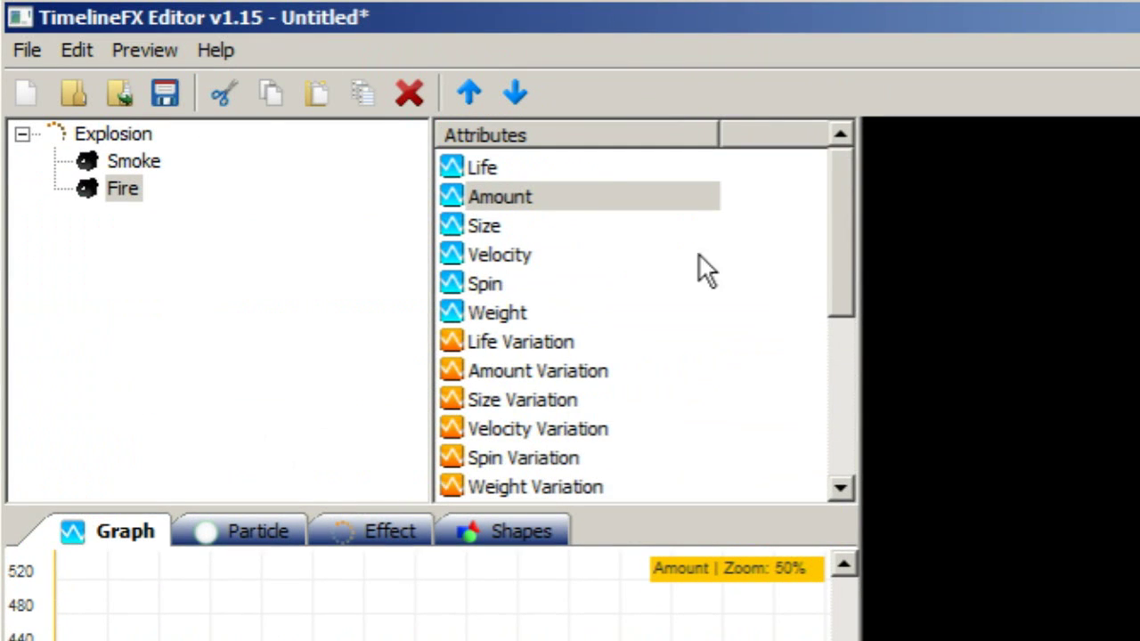
drag(844, 262, 852, 419)
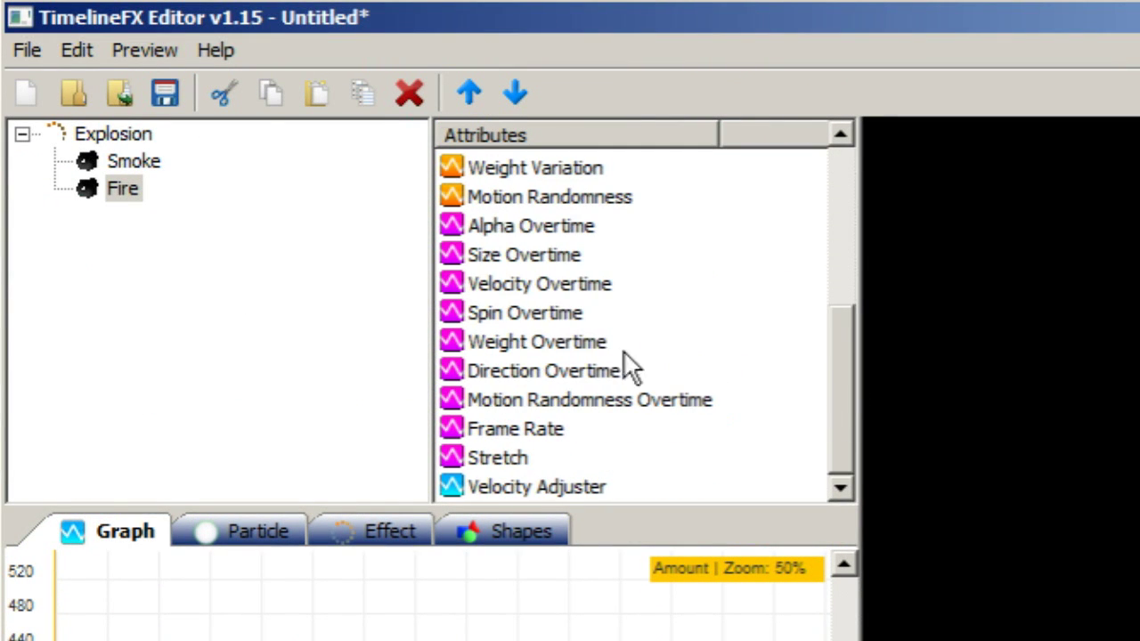
Lower the Fire's starting Velocity Overtime multiplier to about 0.3
click(537, 286)
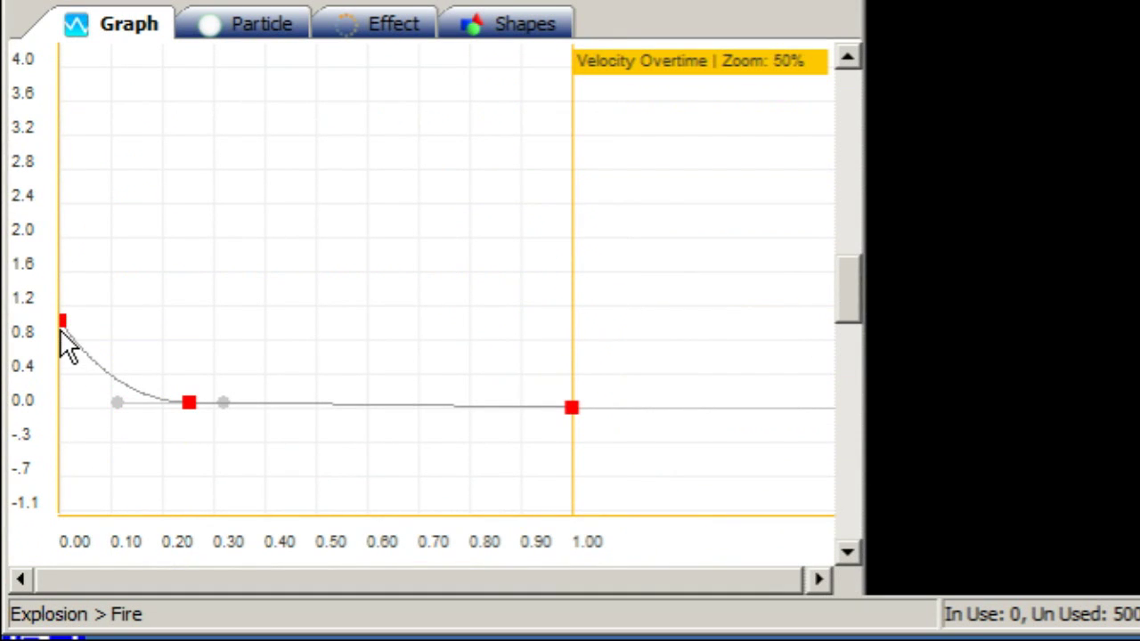
drag(61, 328, 36, 387)
click(808, 342)
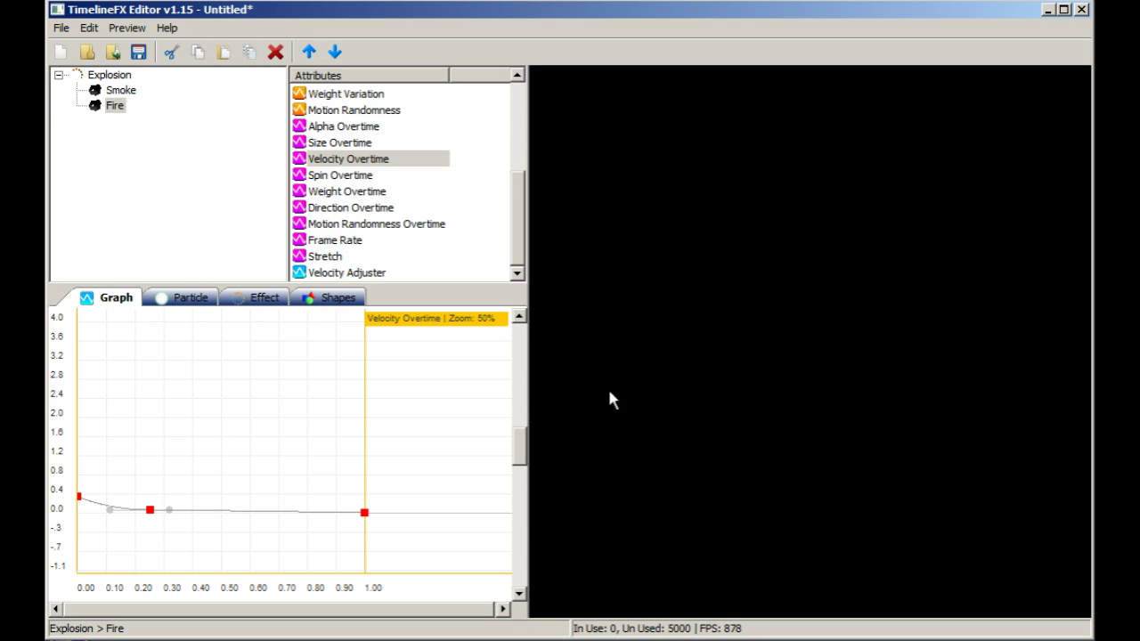
Select the Explosion effect and trigger a few combined bursts in the preview
click(111, 76)
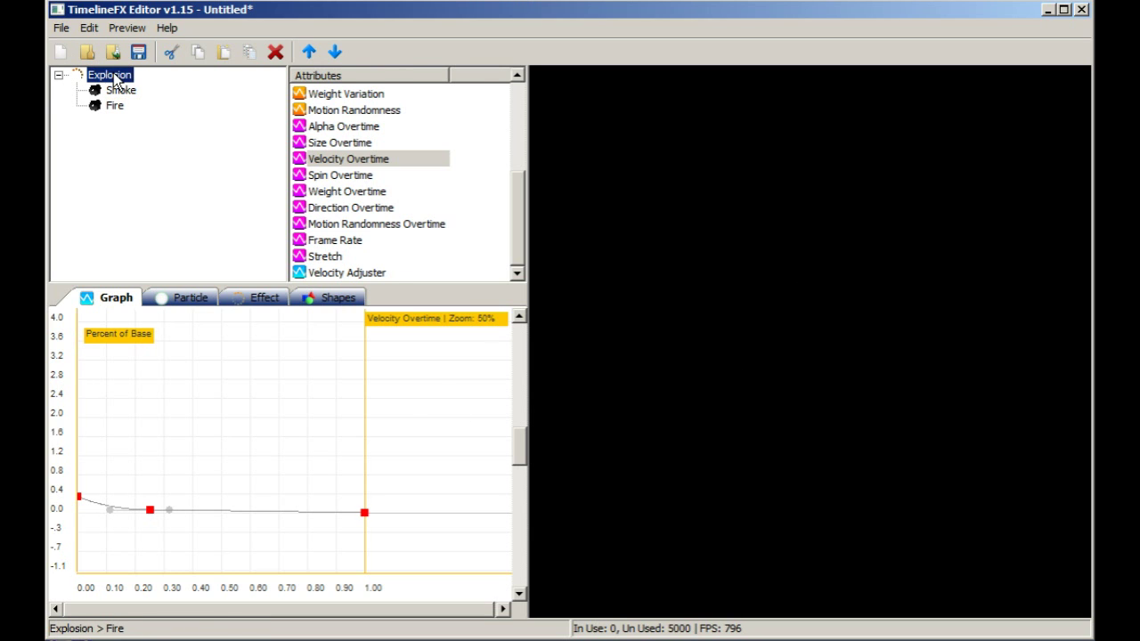
click(822, 325)
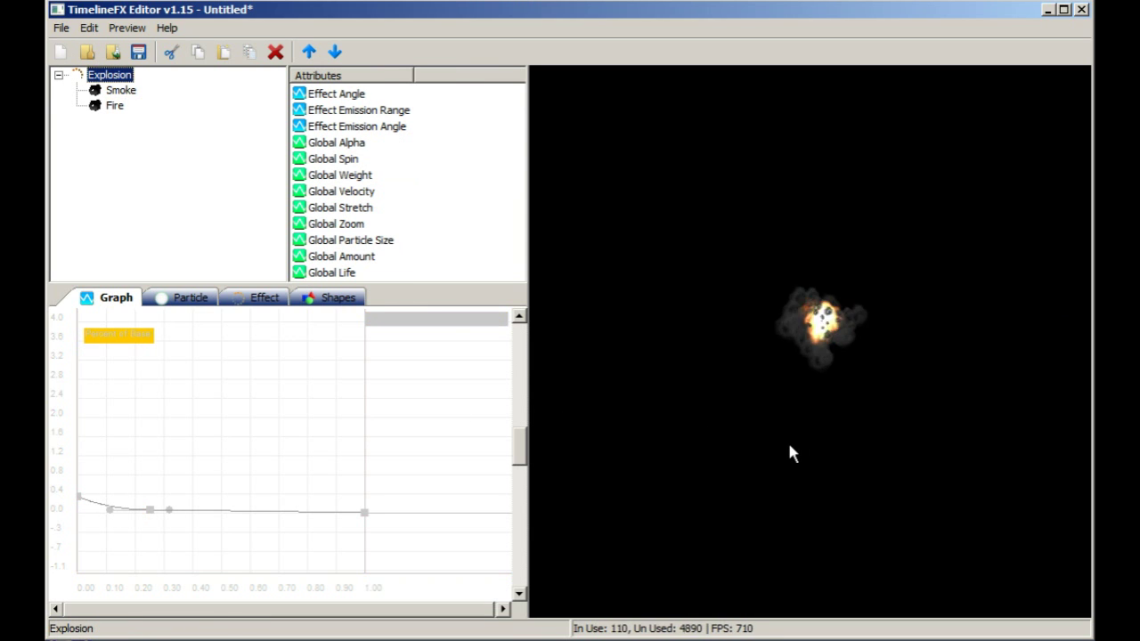
click(824, 314)
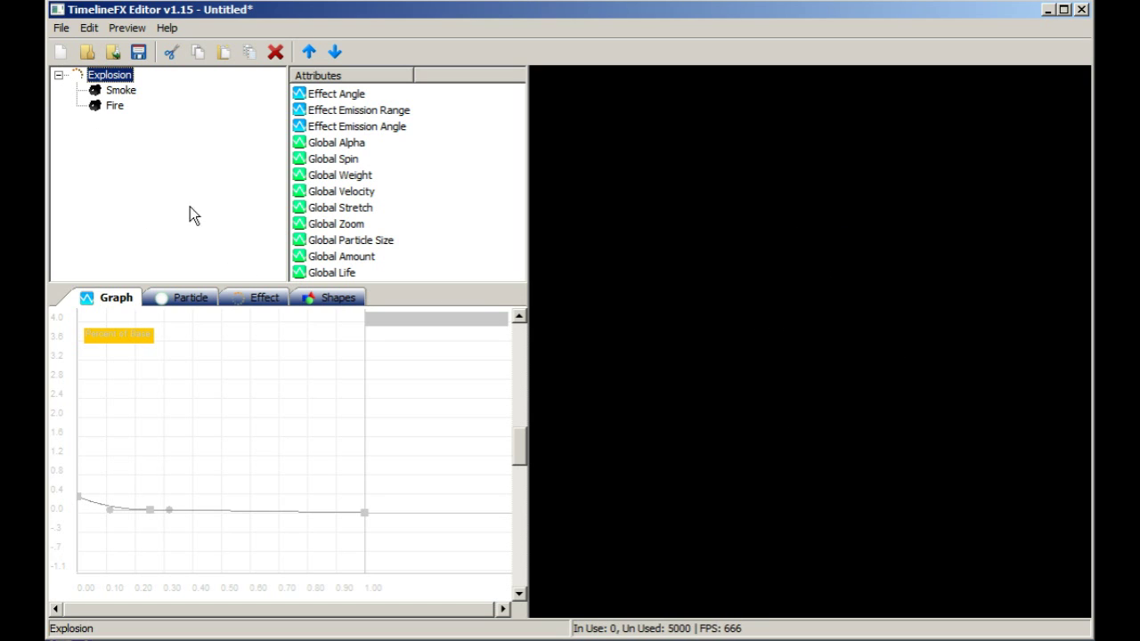
click(339, 298)
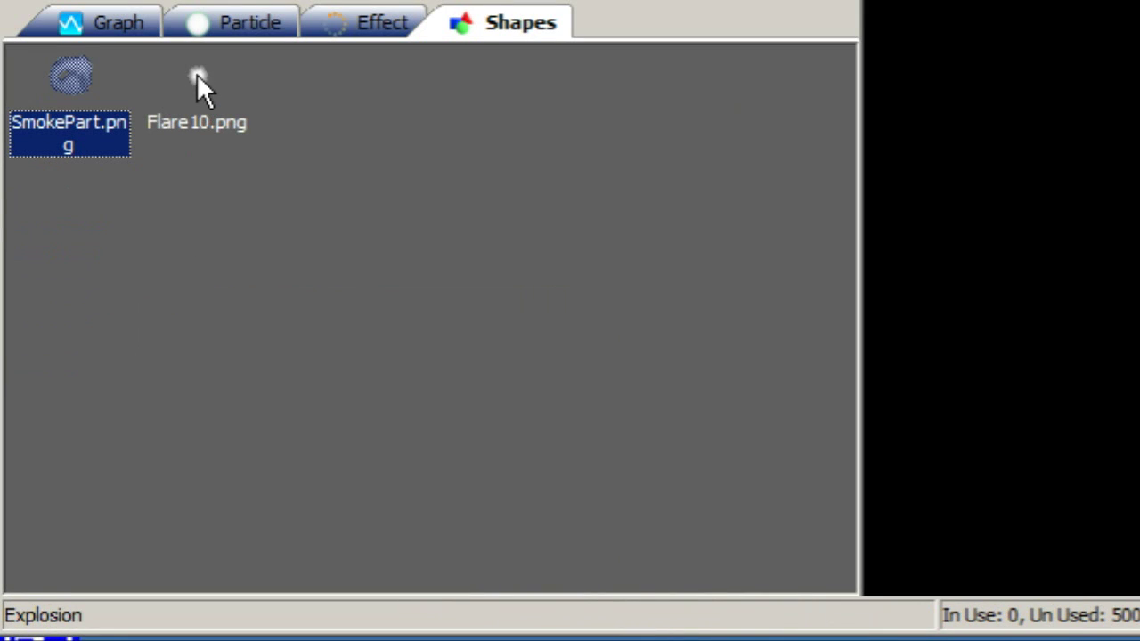
Add a new emitter to Explosion and assign it the Flare10 shape
click(200, 83)
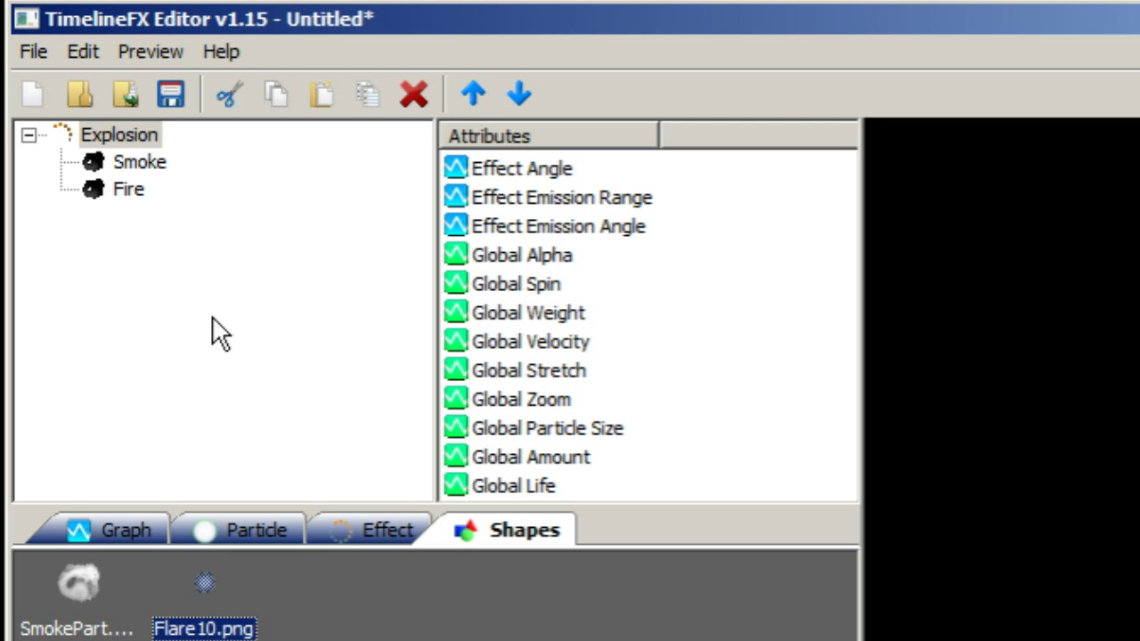
right_click(105, 135)
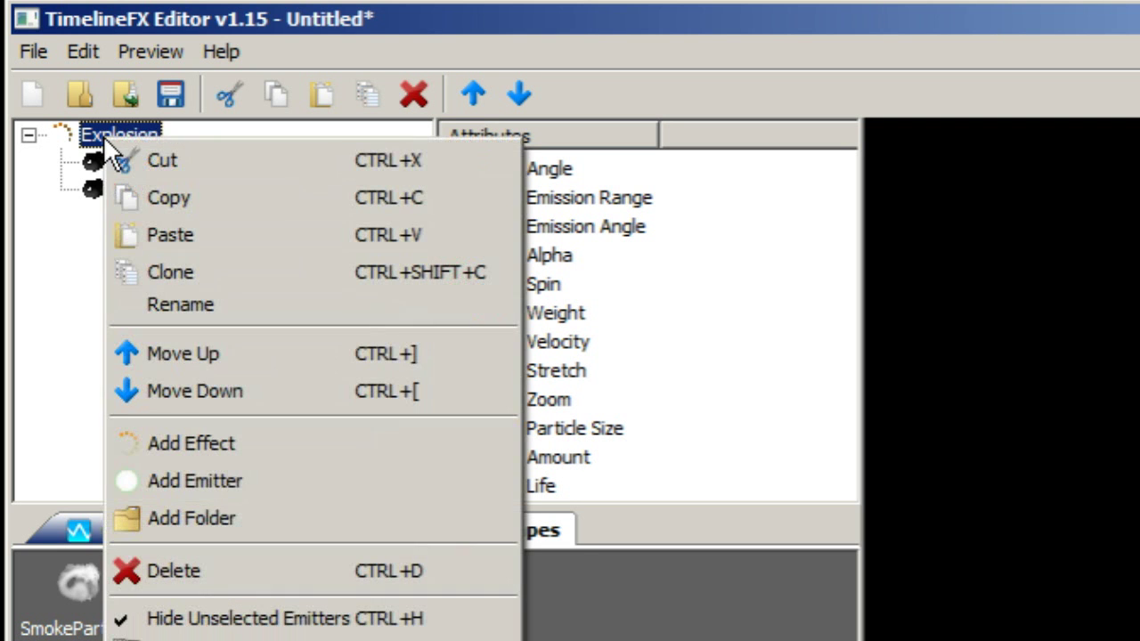
click(165, 475)
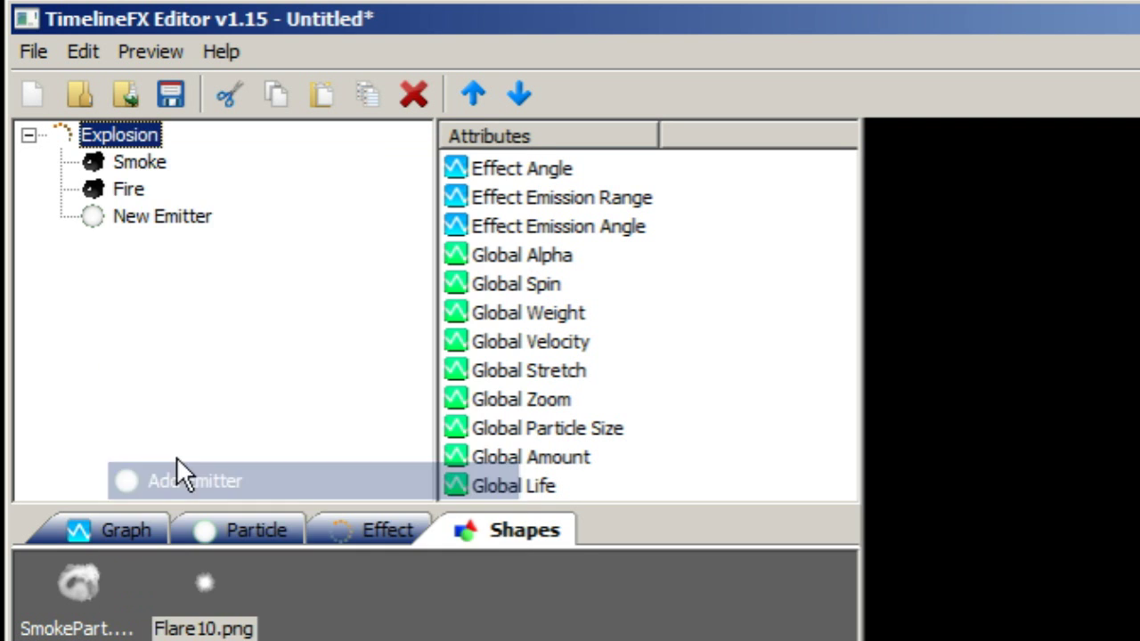
click(141, 218)
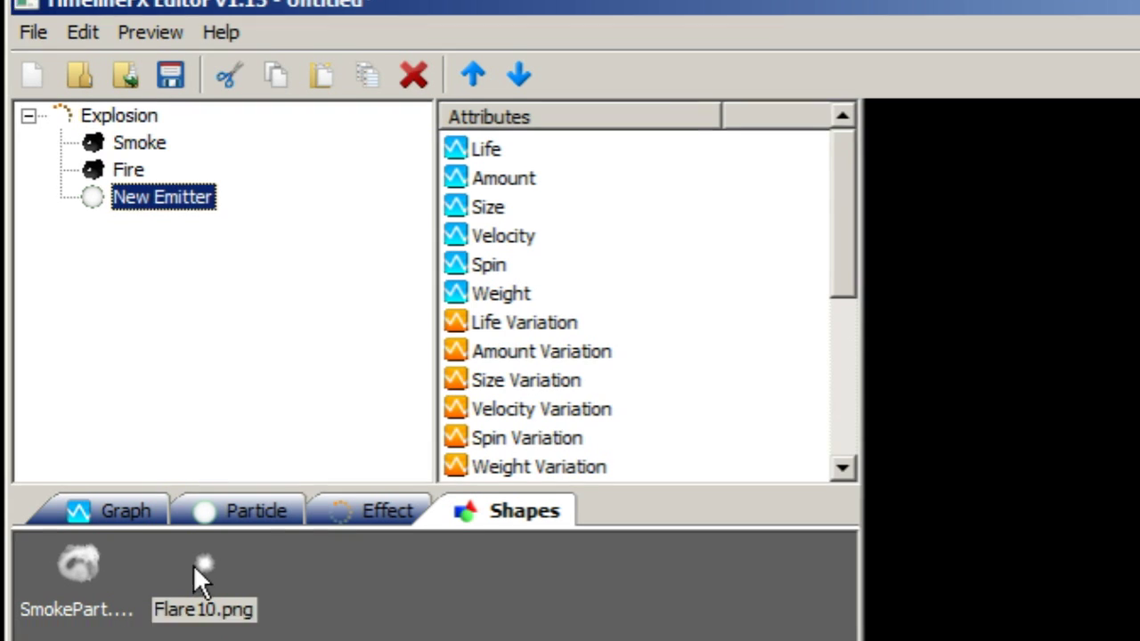
right_click(203, 584)
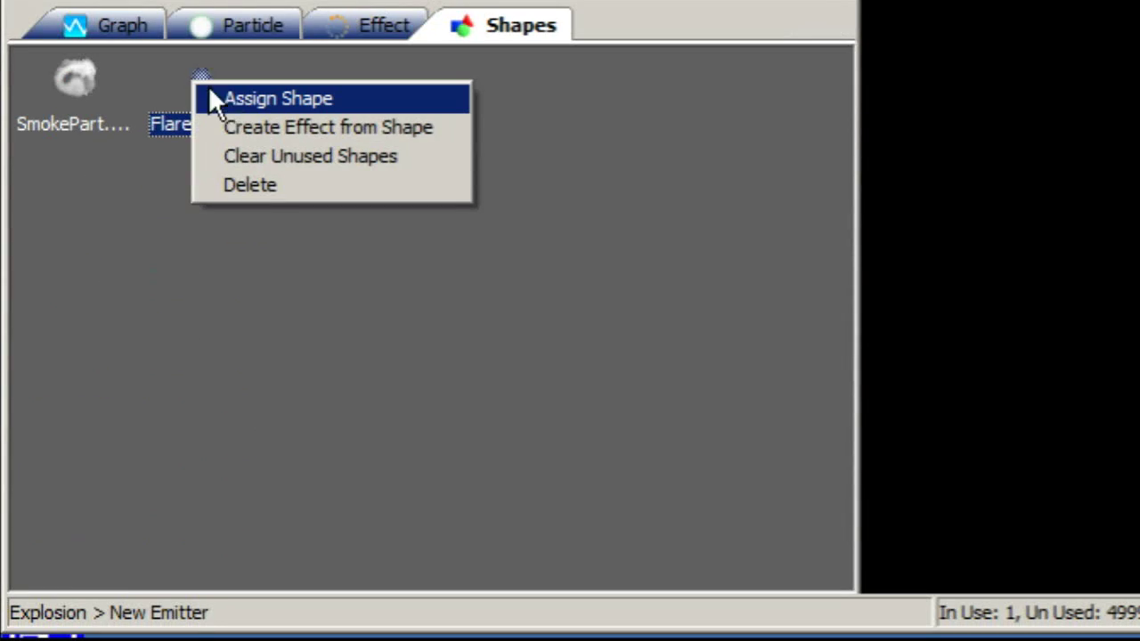
click(265, 99)
Rename the new emitter to Glow
click(245, 35)
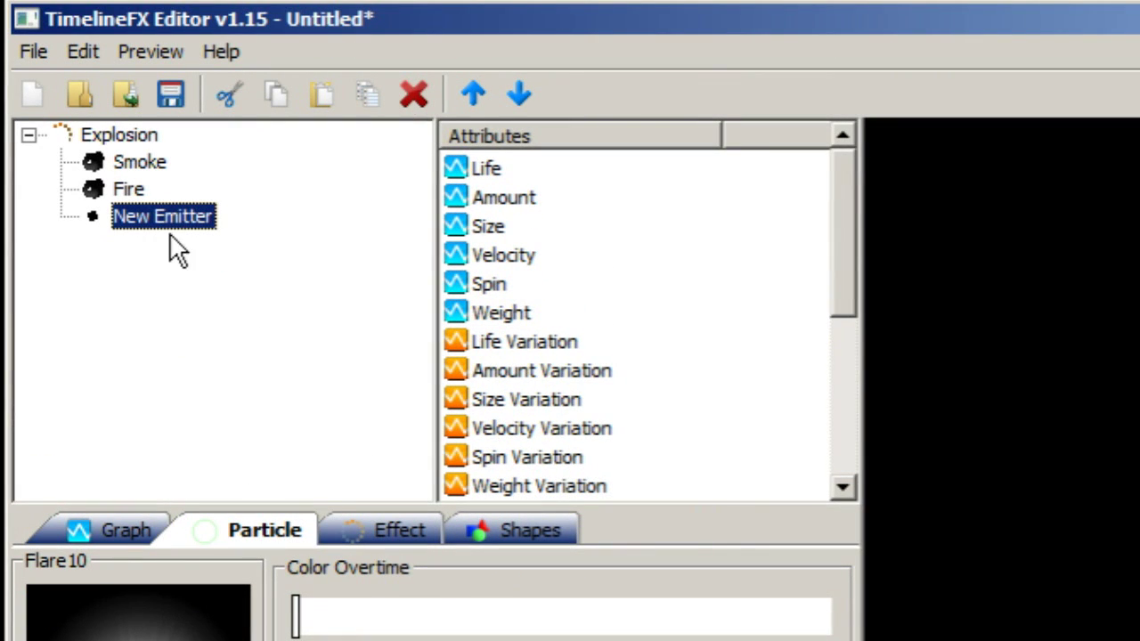
click(177, 219)
text(Glow)
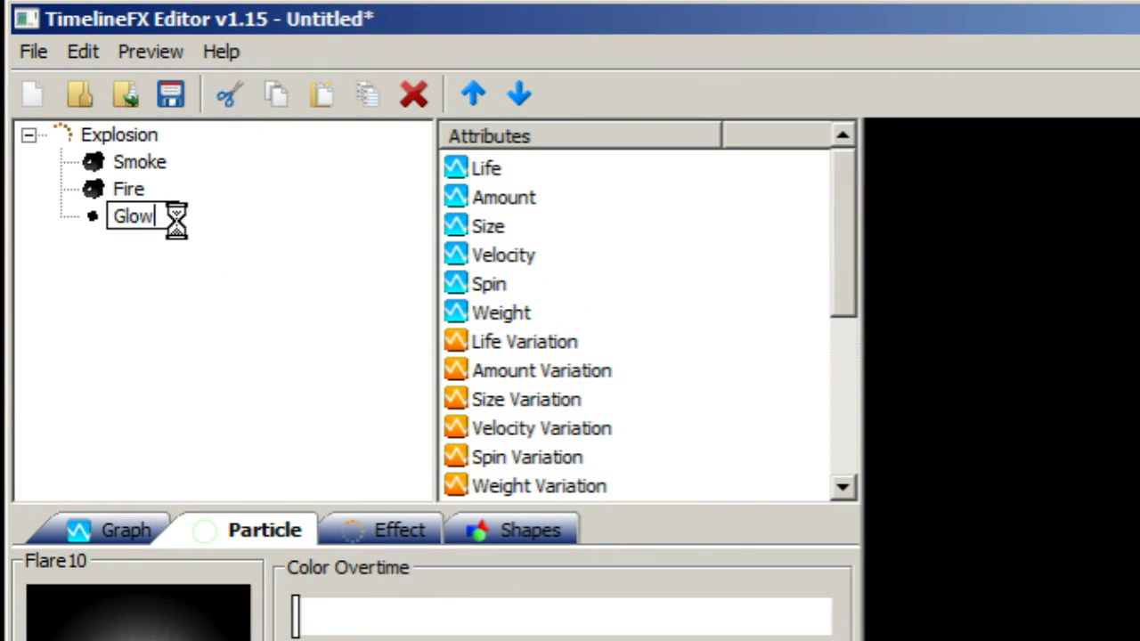
key(Return)
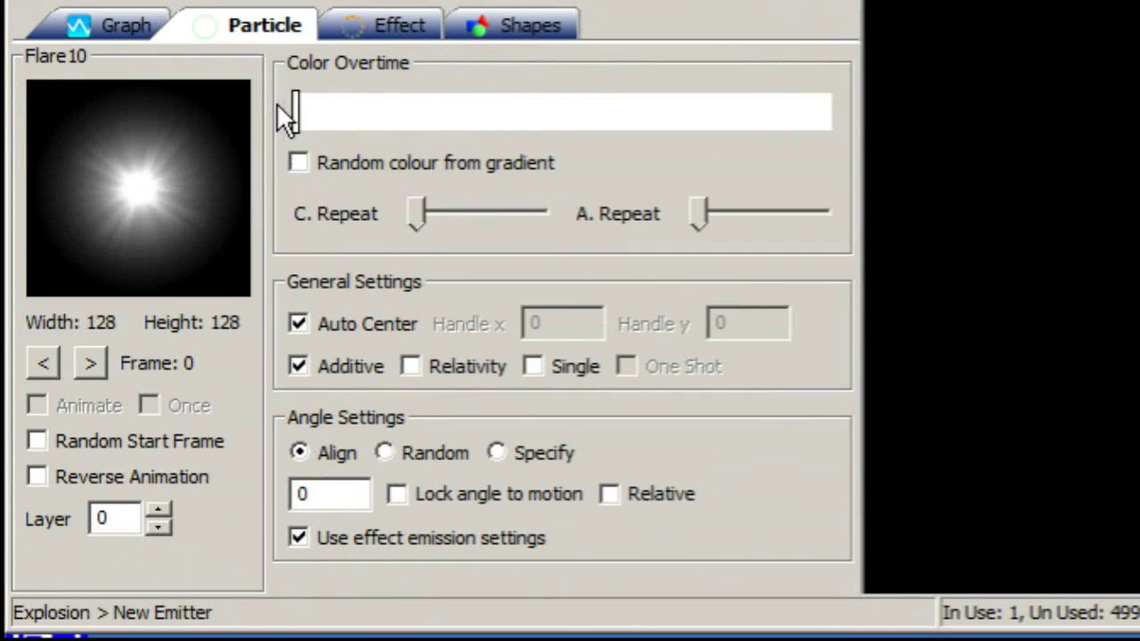
Set the Glow emitter's Color Overtime gradient to orange
right_click(295, 613)
click(349, 153)
click(98, 238)
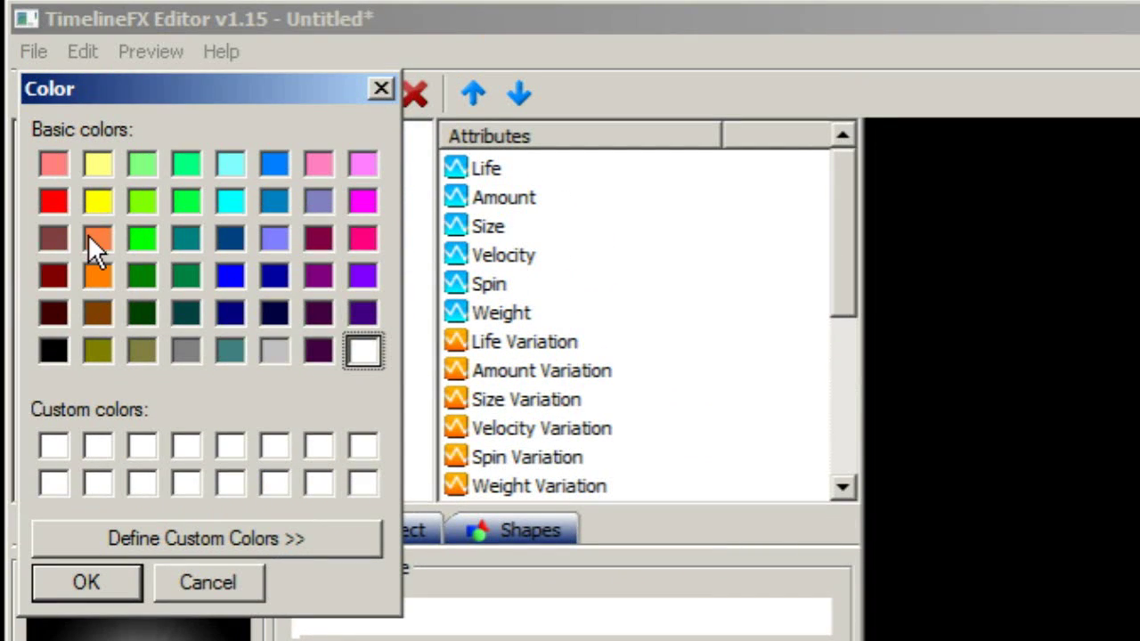
click(97, 591)
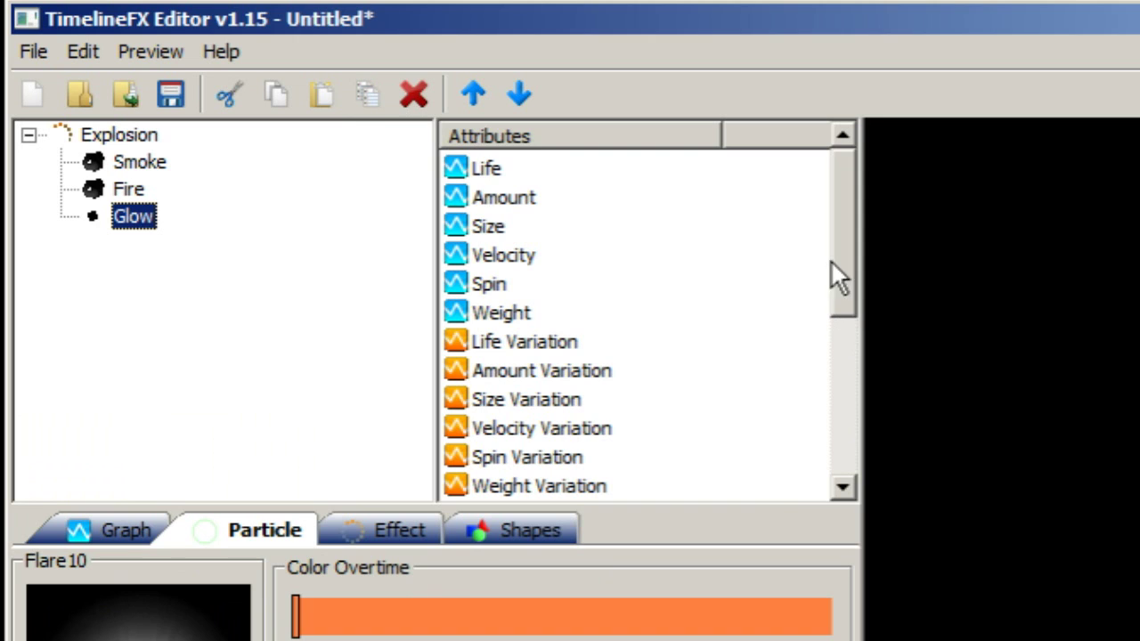
Raise Glow's emission Amount to about 18 and test bursts in the preview
click(497, 198)
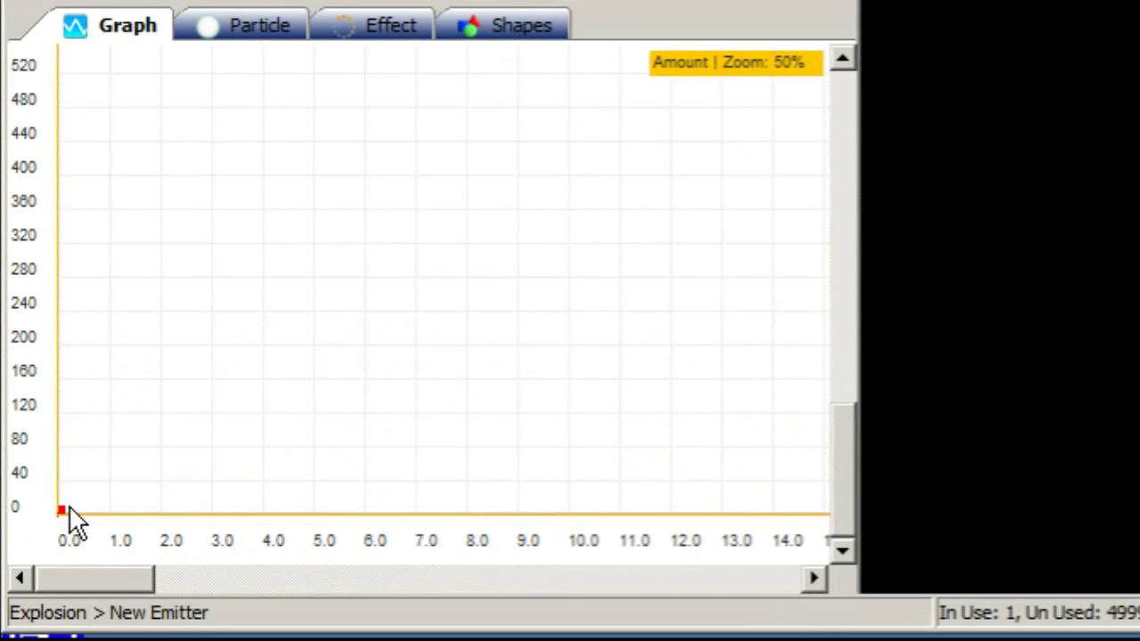
mouse_move(60, 511)
drag(59, 511, 74, 535)
click(764, 331)
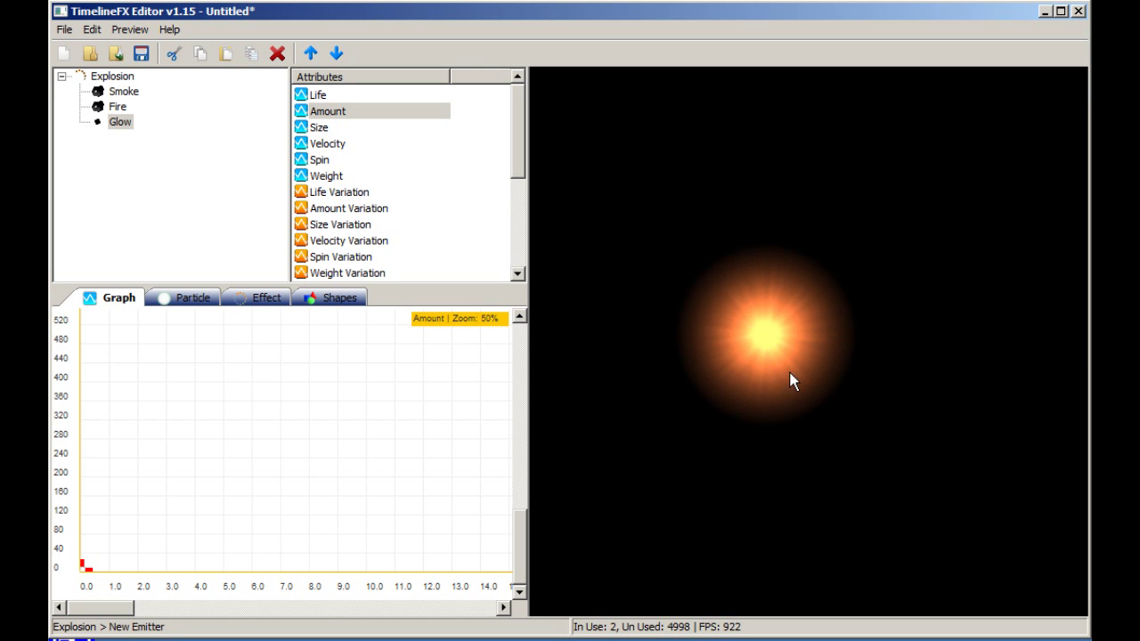
click(811, 337)
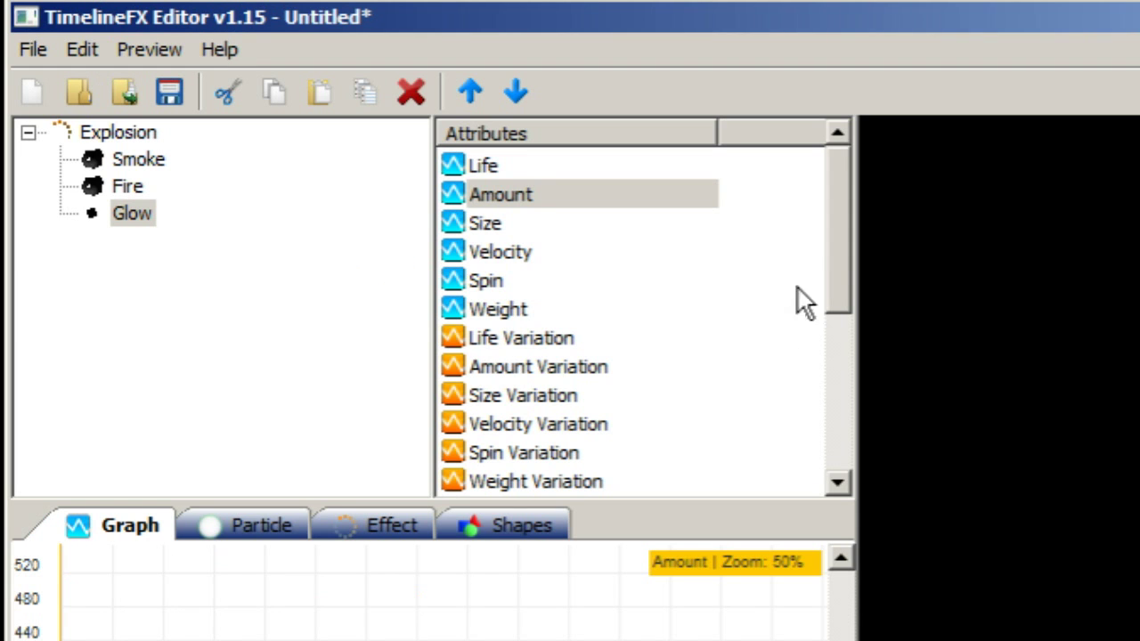
scroll(518, 152, down, 1)
drag(838, 254, 839, 283)
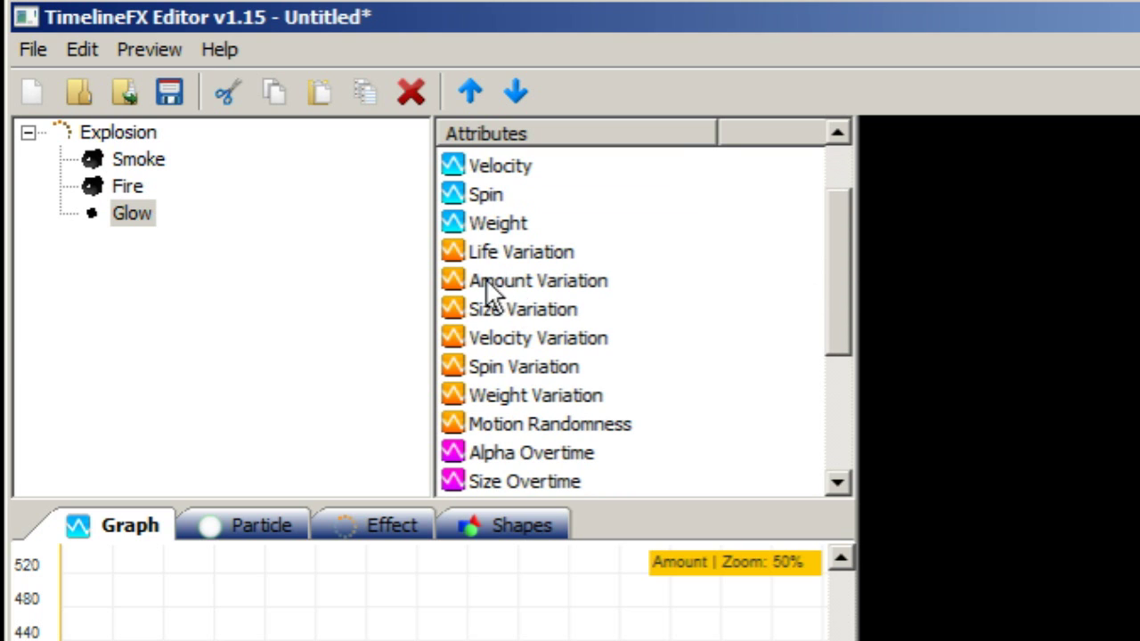
scroll(837, 357, down, 3)
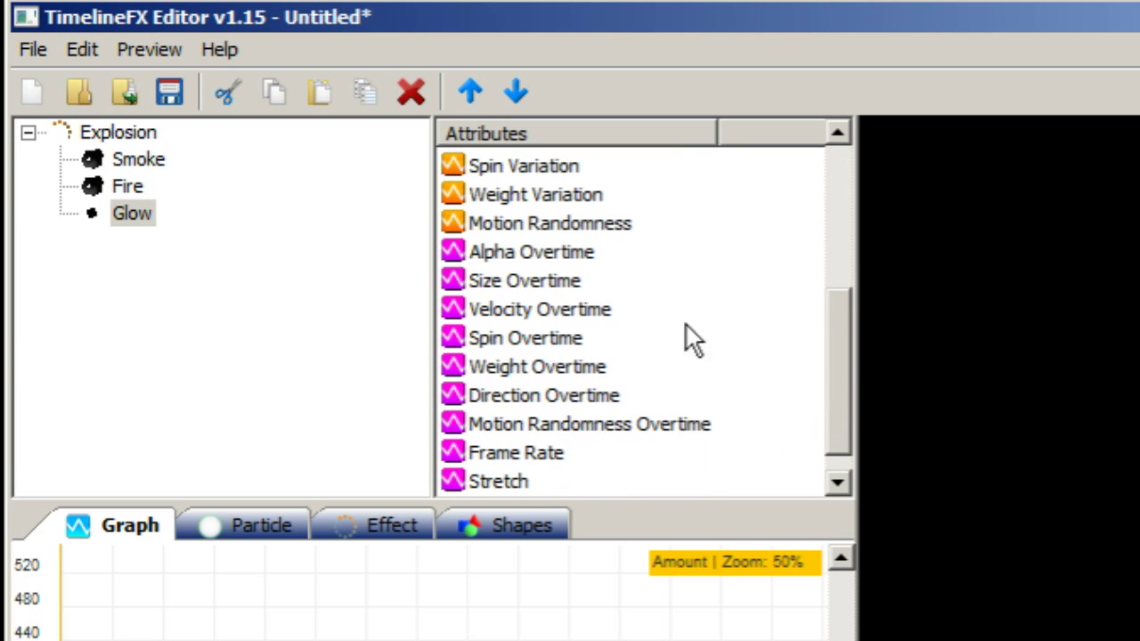
Shape Glow's Alpha Overtime curve from 0, up to 1.0 at 0.2 of life, then down to 0 at the end
click(536, 253)
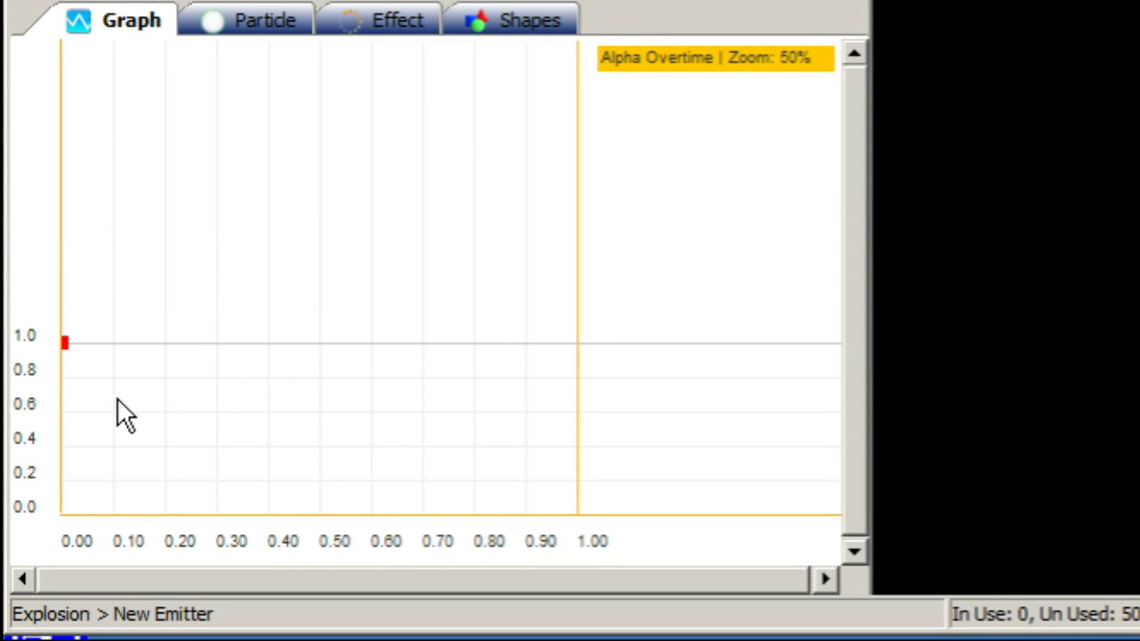
drag(64, 344, 29, 543)
drag(139, 437, 165, 284)
click(233, 357)
drag(237, 359, 651, 523)
drag(681, 560, 618, 533)
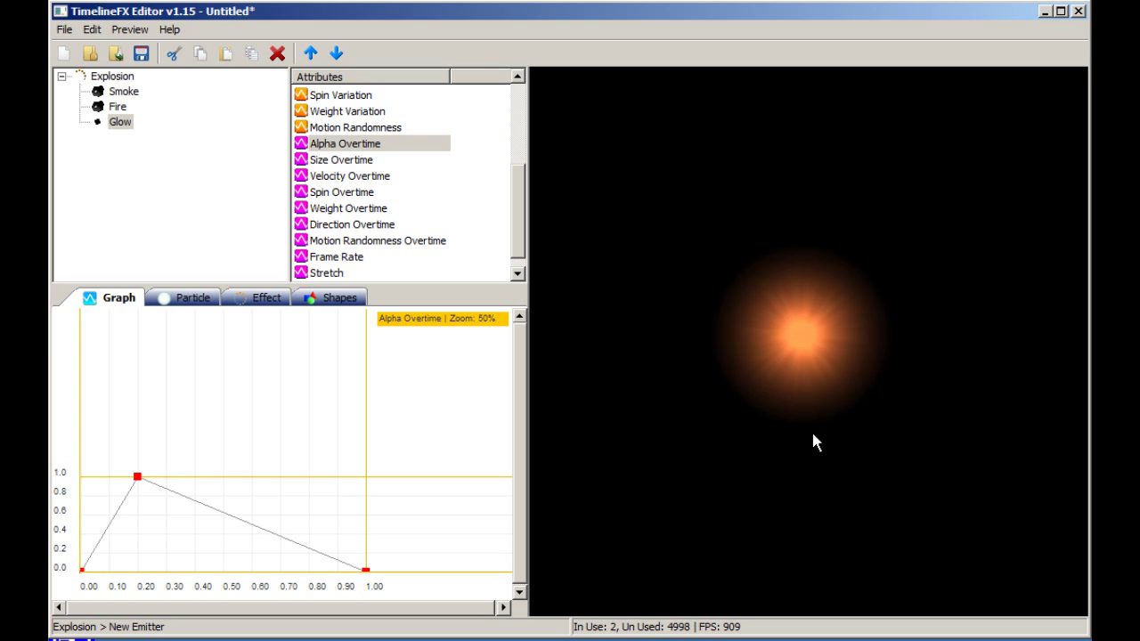
click(813, 334)
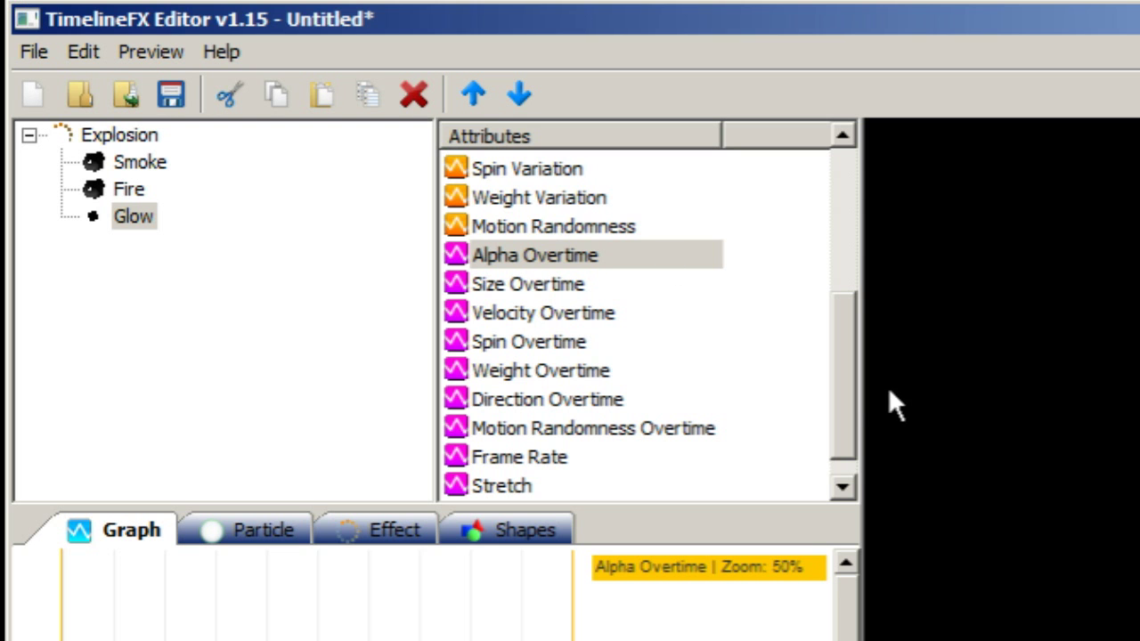
scroll(517, 195, up, 4)
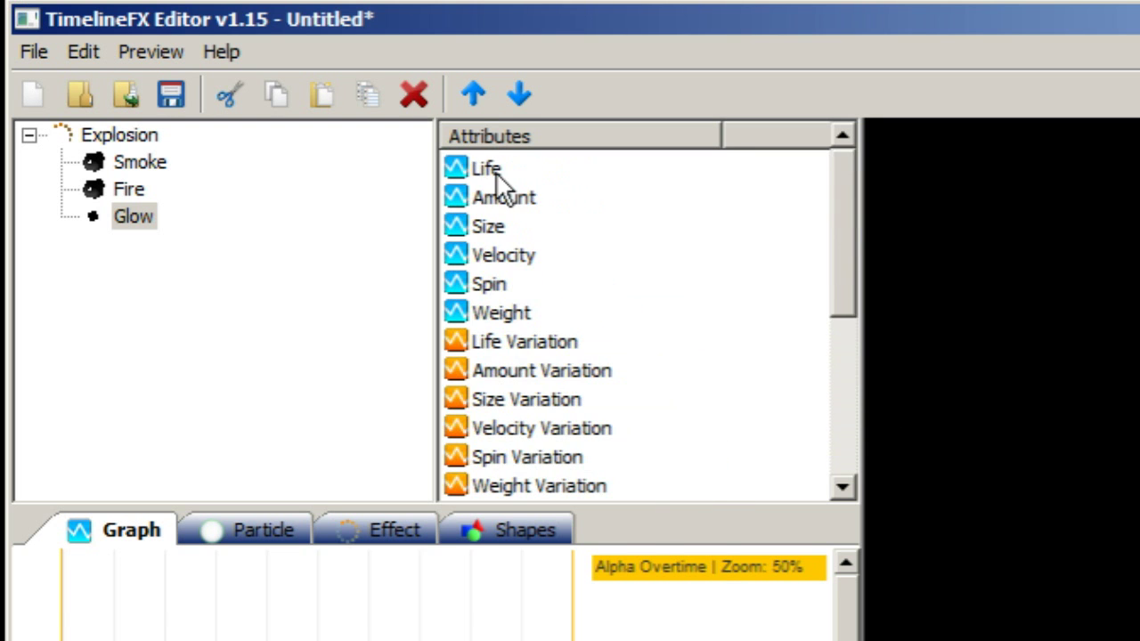
Lower Glow particle Life from 1000 to 900 and preview the full Explosion burst
click(496, 173)
drag(56, 482, 50, 505)
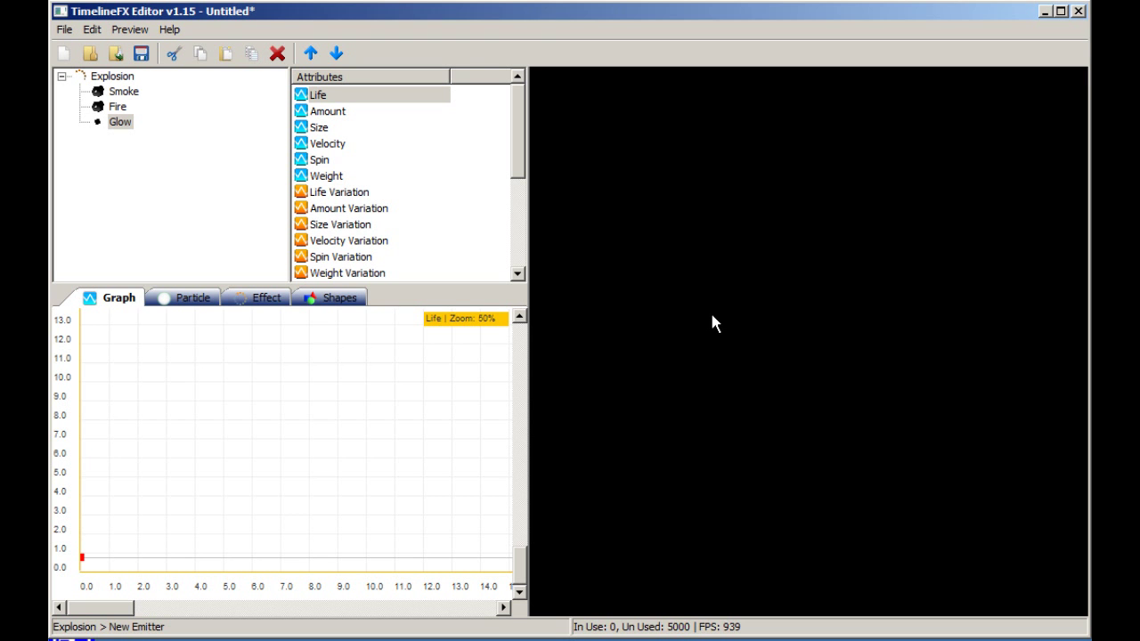
click(711, 312)
click(114, 77)
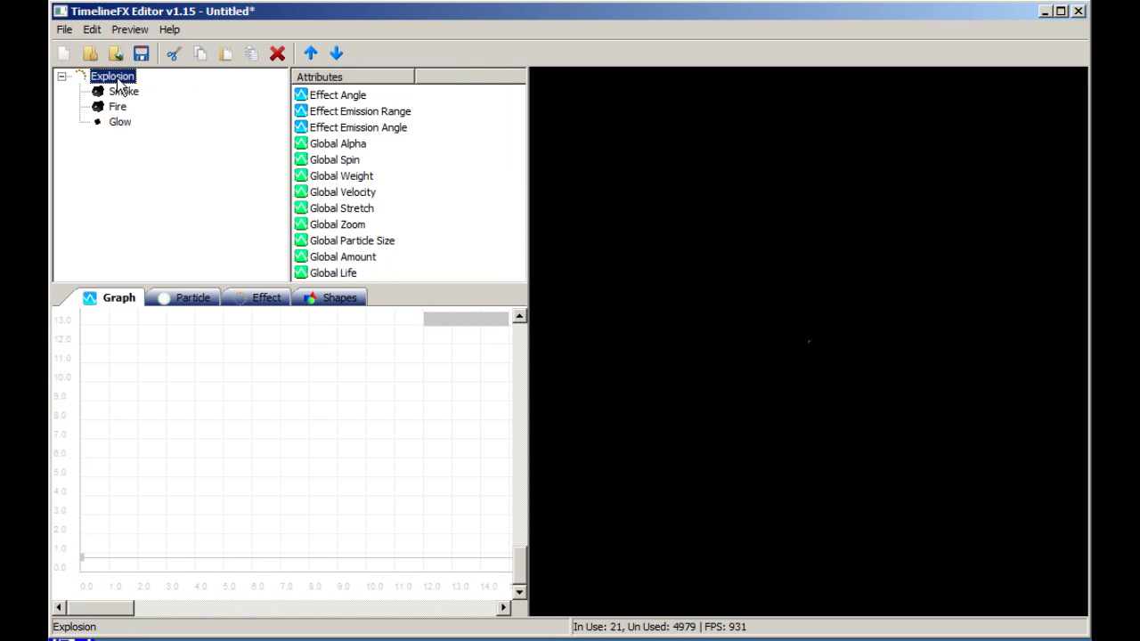
click(812, 272)
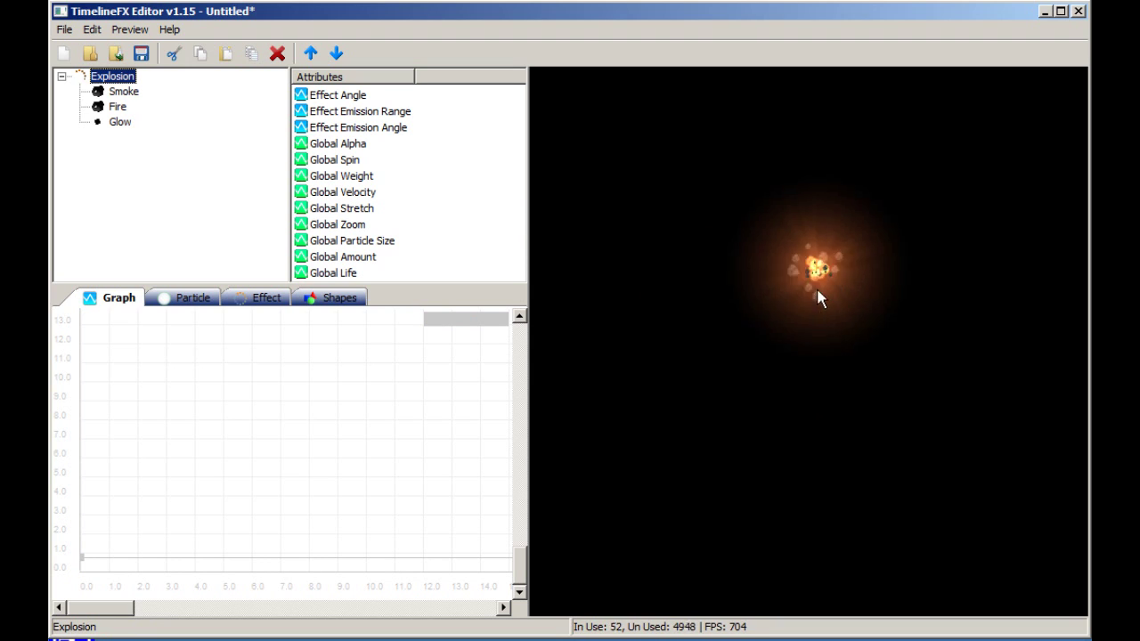